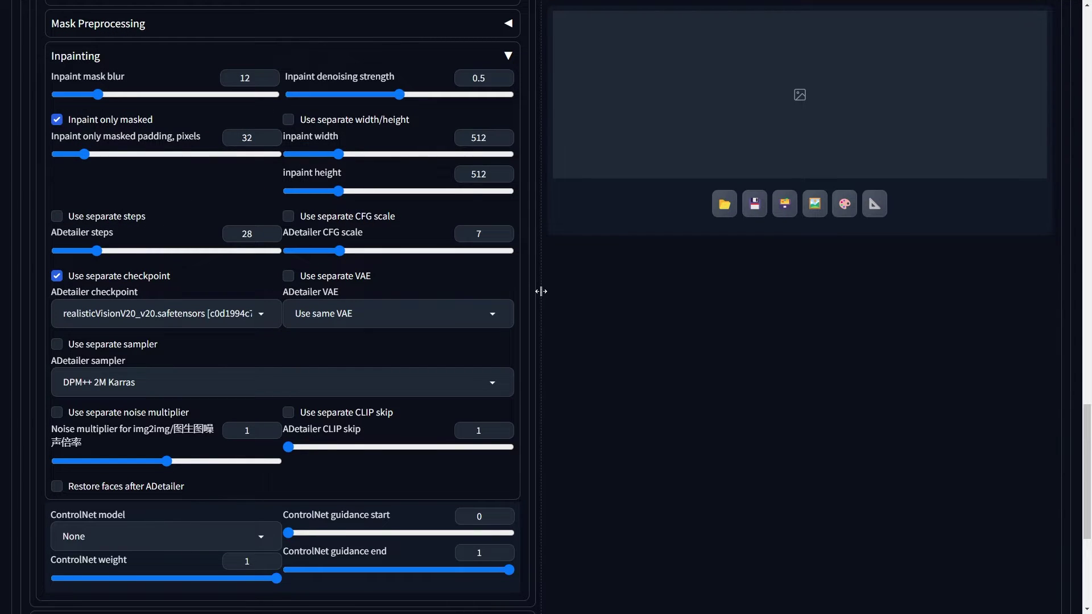
Generate the img2img image of the crowned woman with the current ADetailer settings and view the result
scroll(628, 319, up, 20)
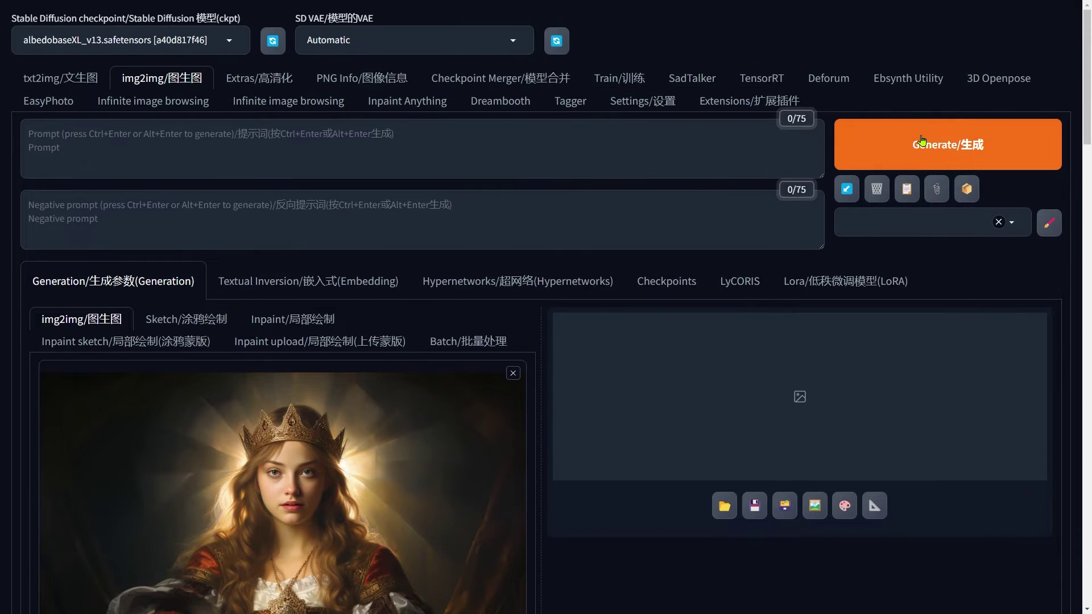
click(921, 141)
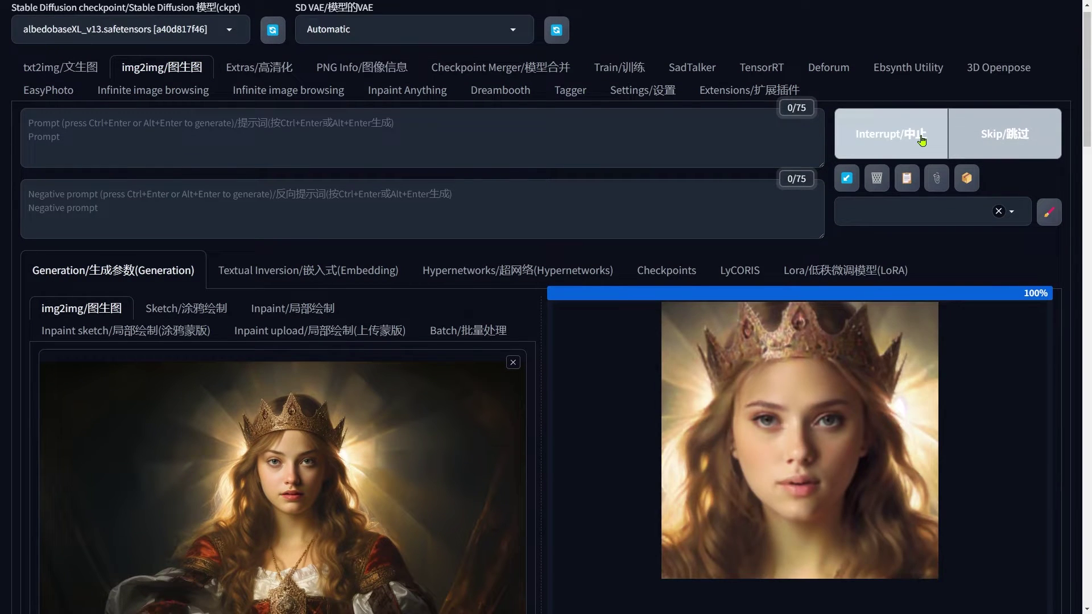
click(916, 355)
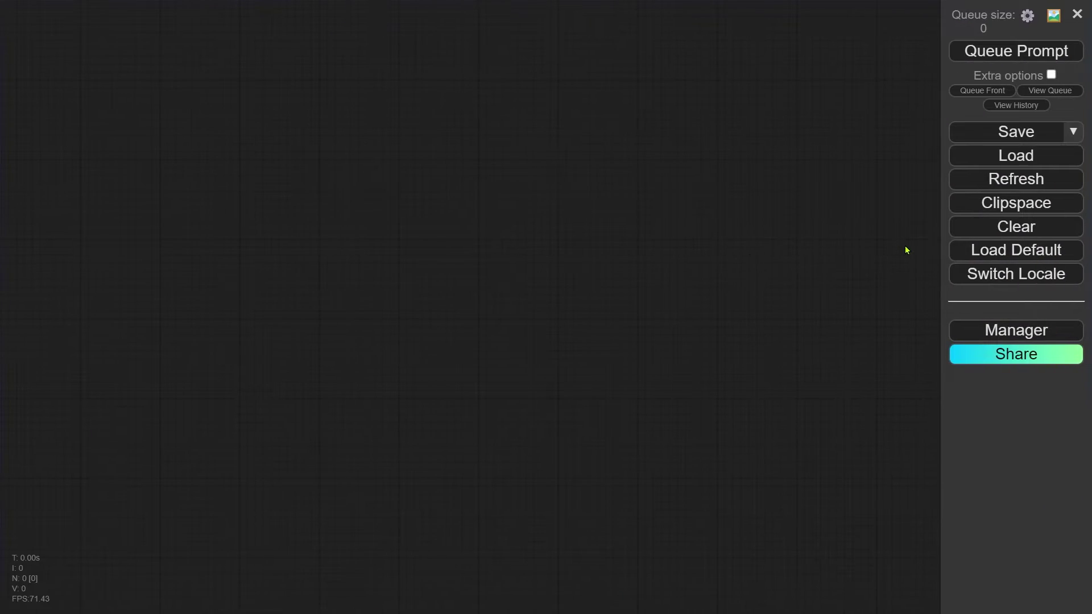
Search the installable custom nodes in ComfyUI Manager for "efficiency"
click(1001, 334)
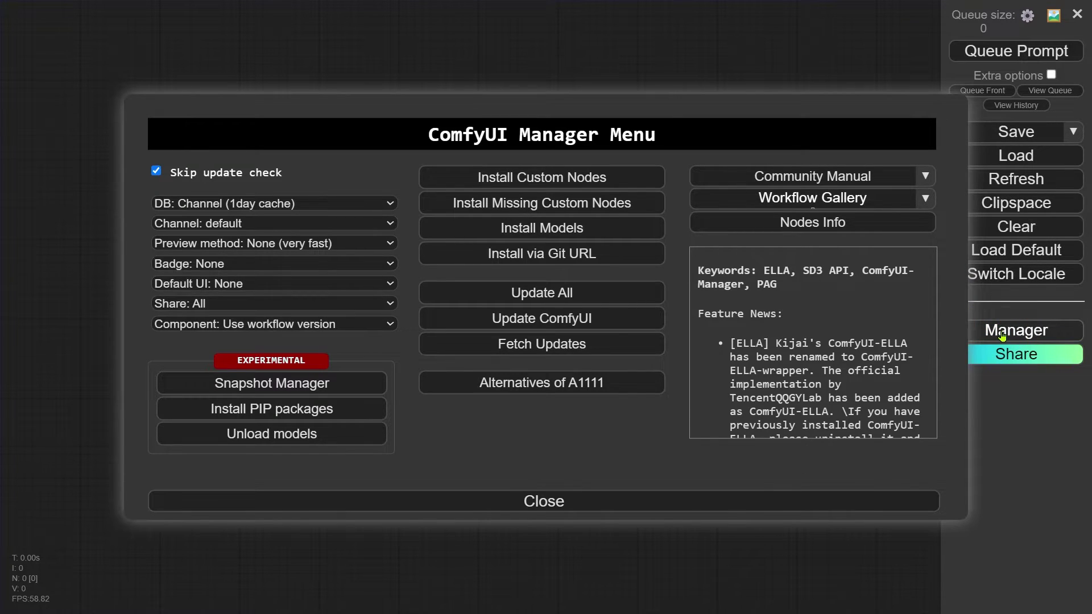
click(576, 181)
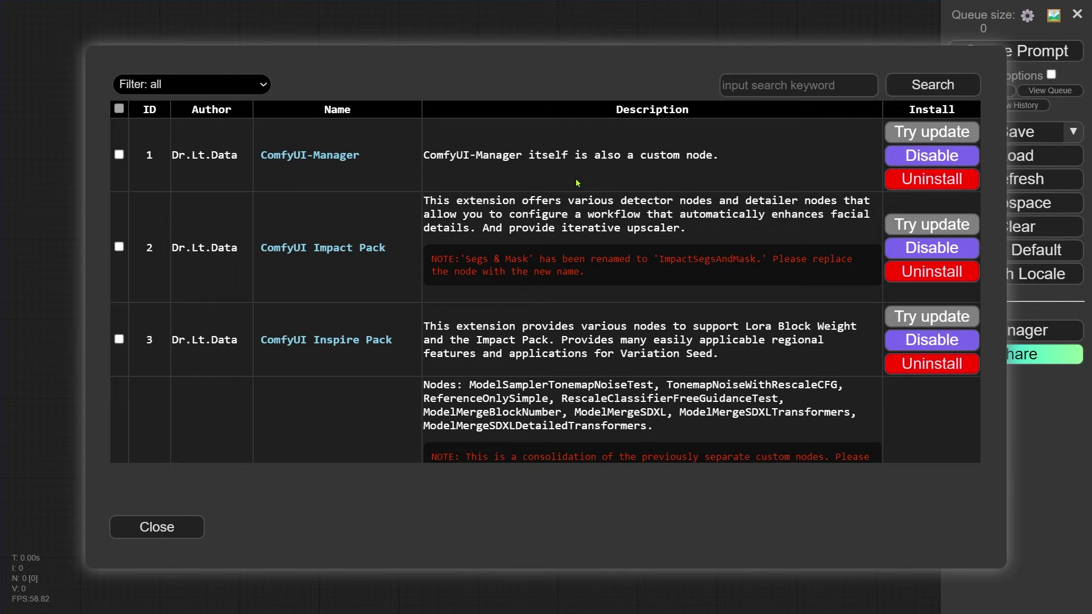
click(777, 86)
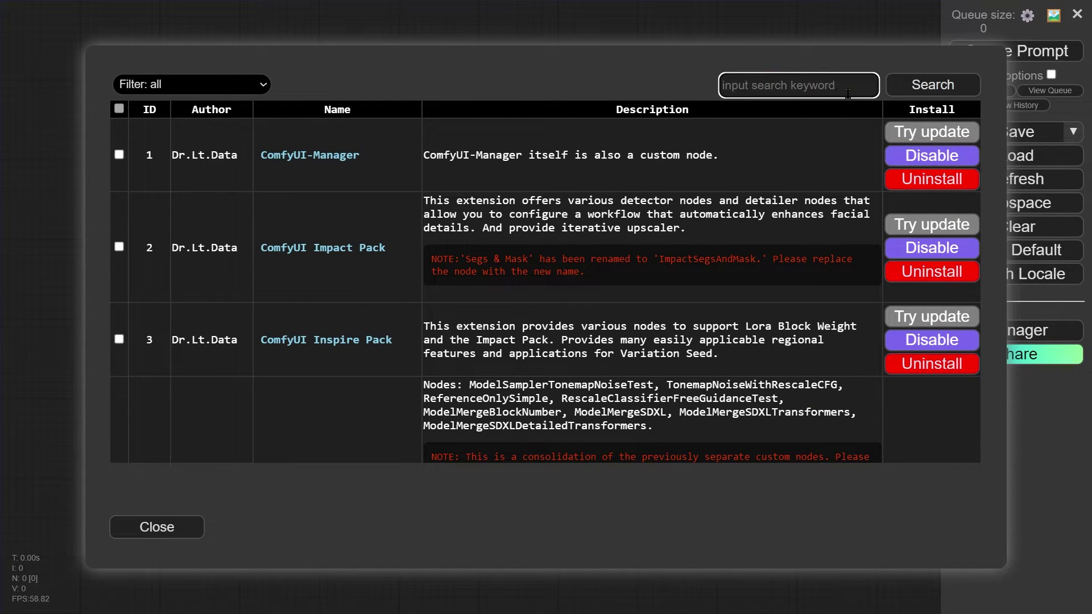
text(efficiency)
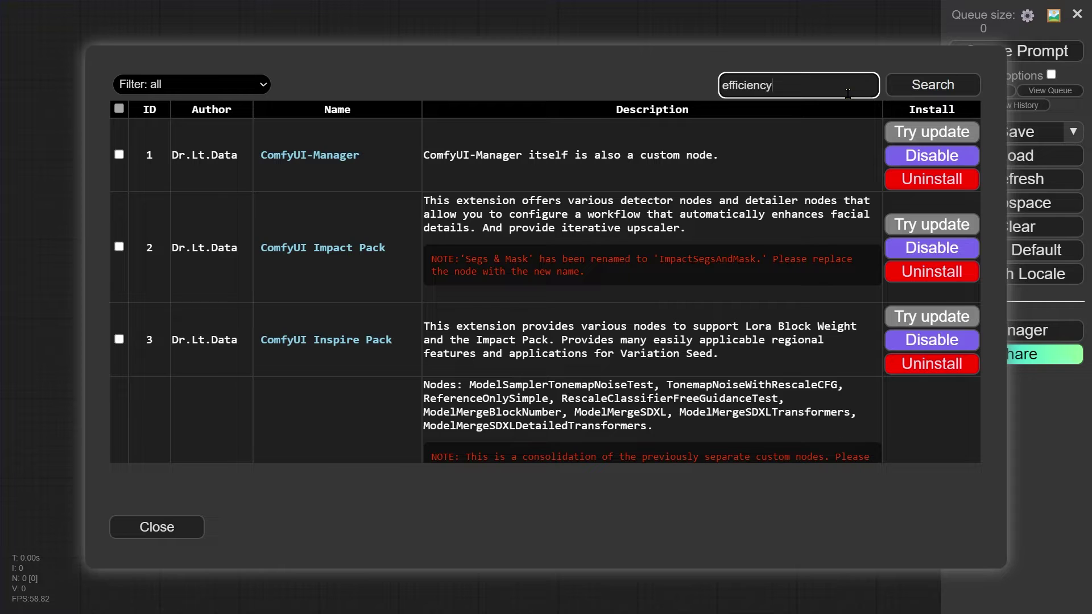
key(Return)
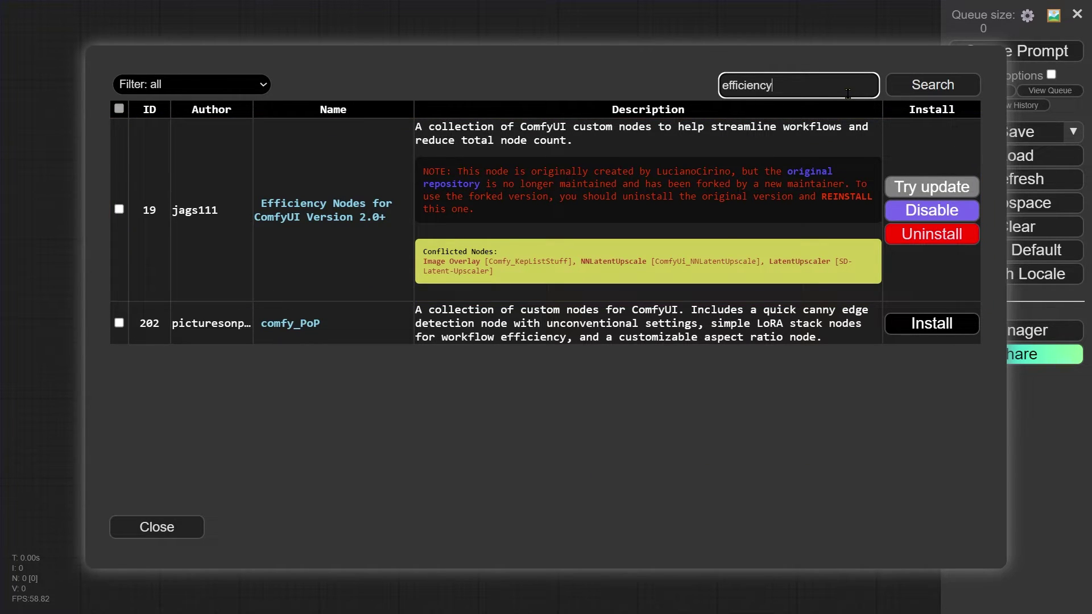
Search the custom nodes for "impact pack", then close the manager
drag(711, 85, 830, 88)
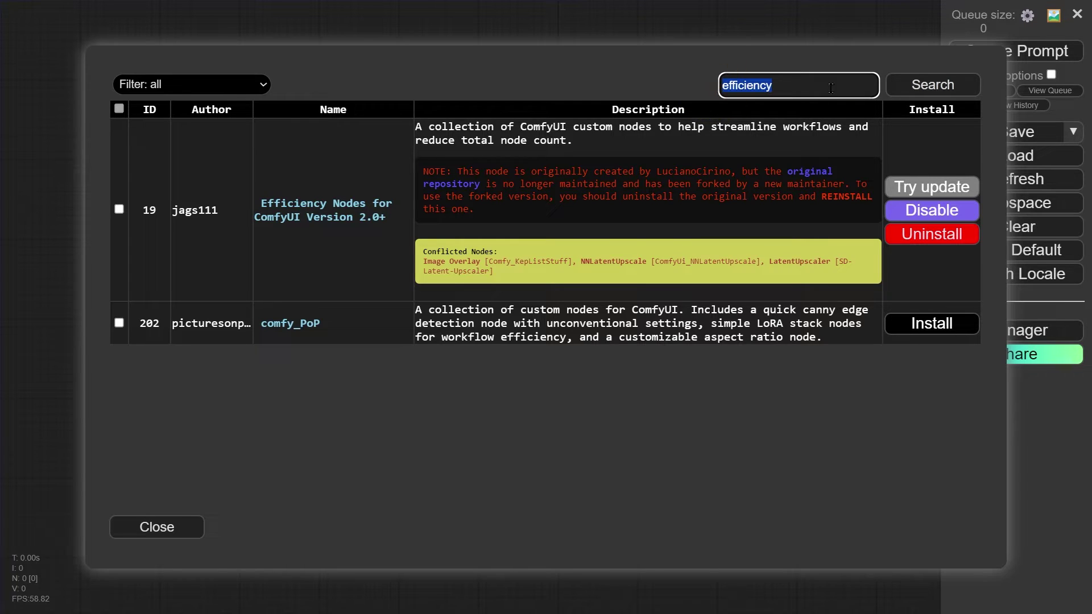
text(impact pack)
key(Return)
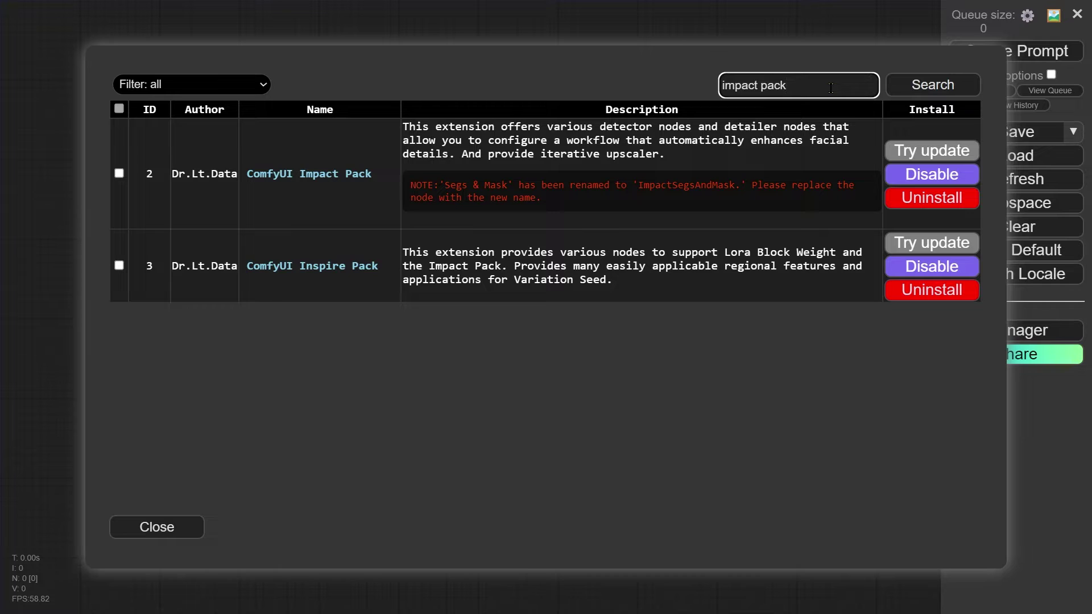
click(168, 522)
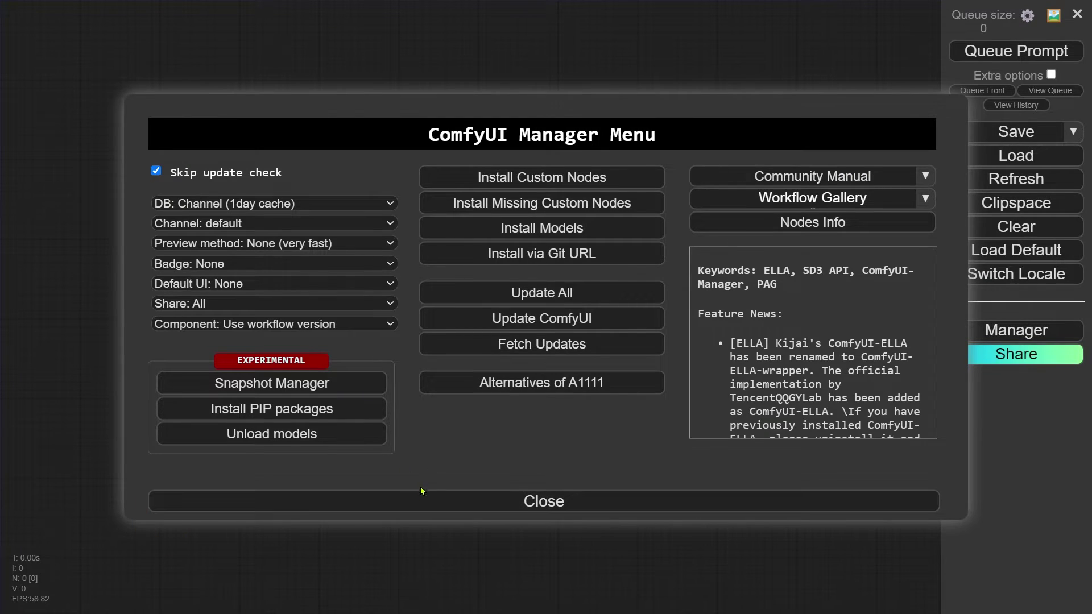
click(420, 498)
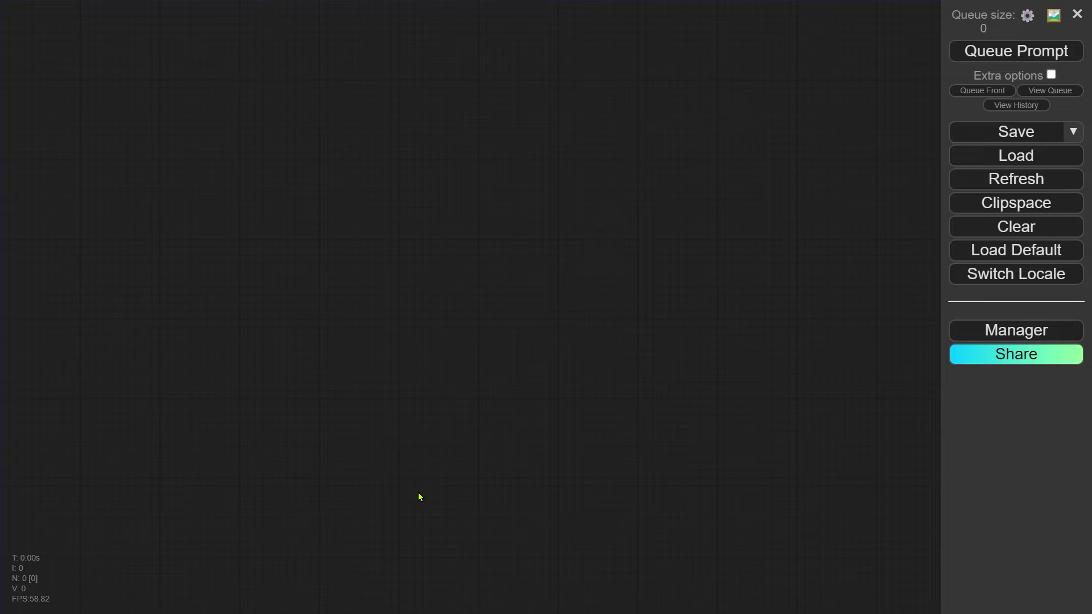
Add an Eff. Loader SDXL node to the empty canvas
double_click(151, 122)
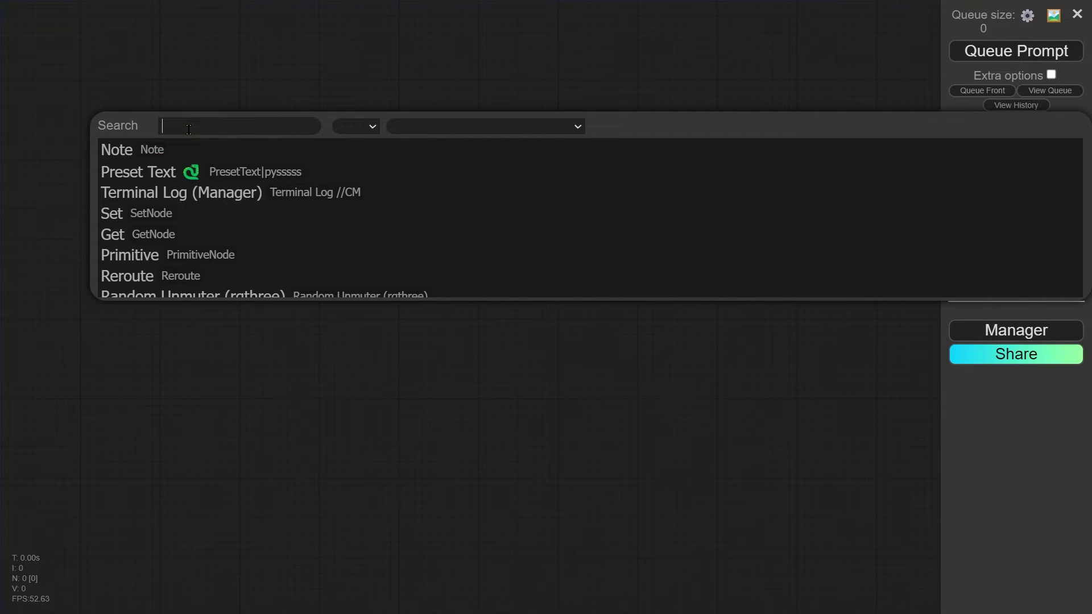
text(eff.)
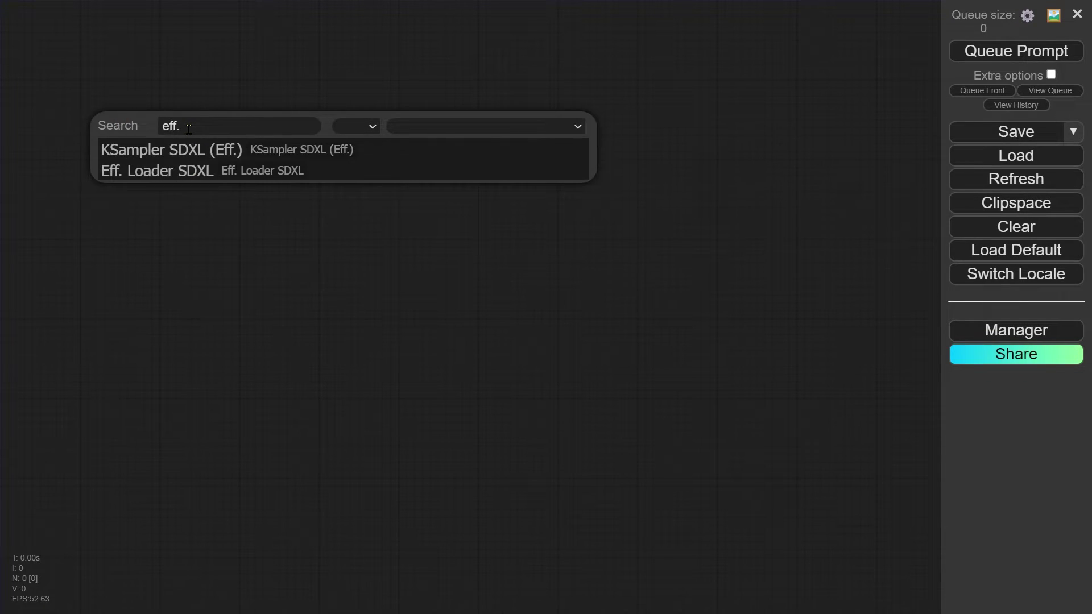
key(Down)
key(Down)
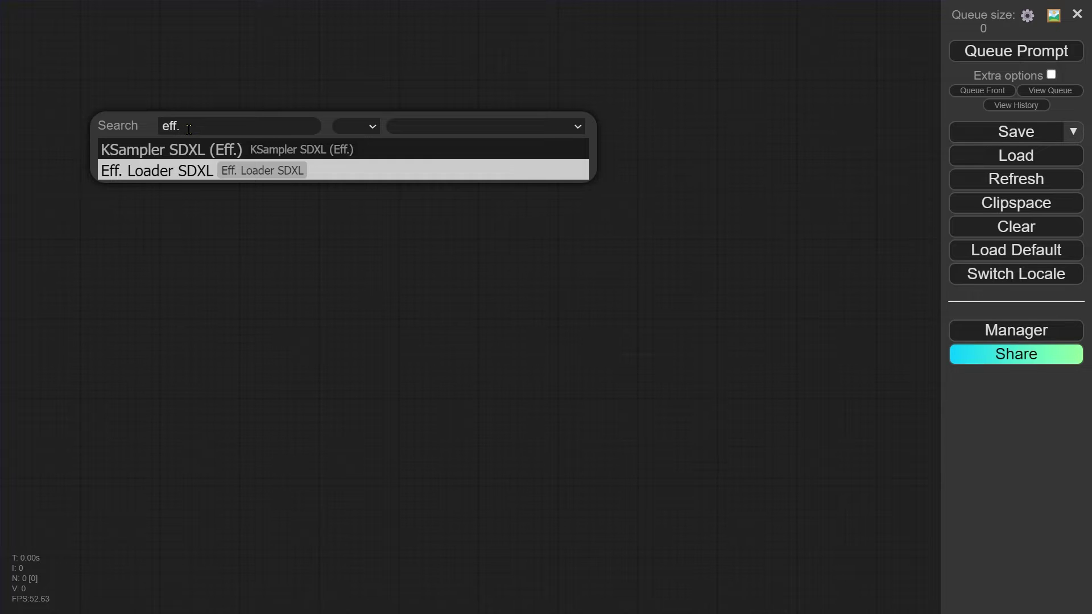
key(Return)
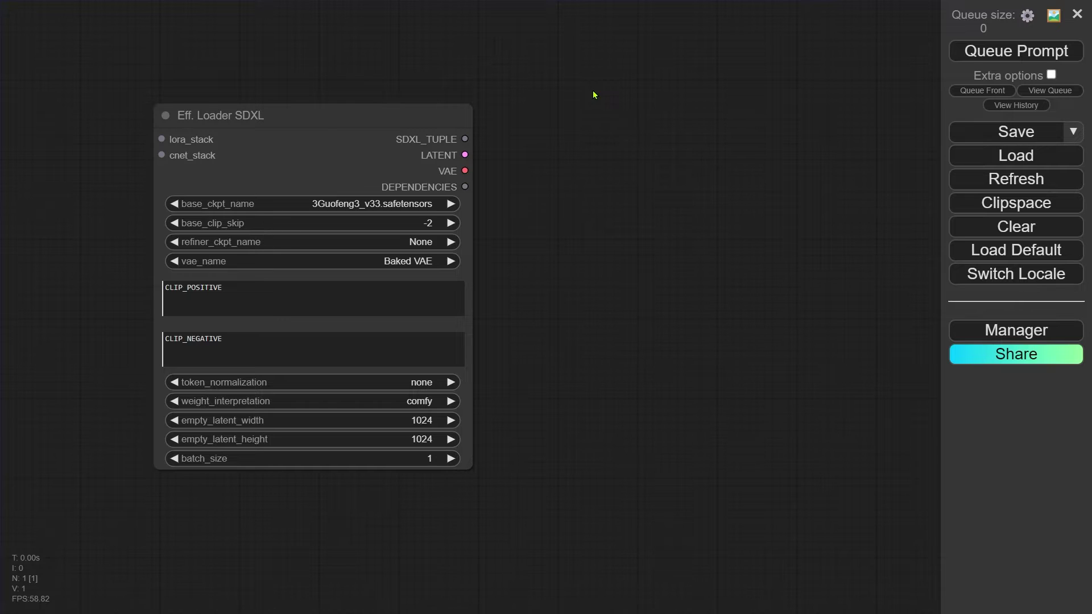
Add a KSampler SDXL (Eff.) node beside the Eff. Loader SDXL node
double_click(563, 121)
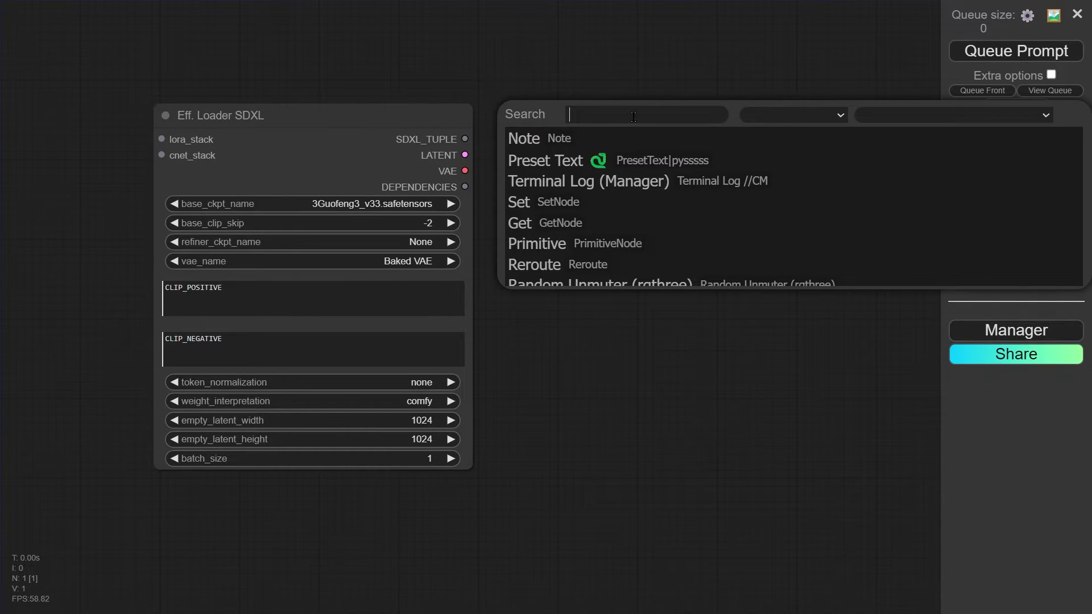
text(eff.)
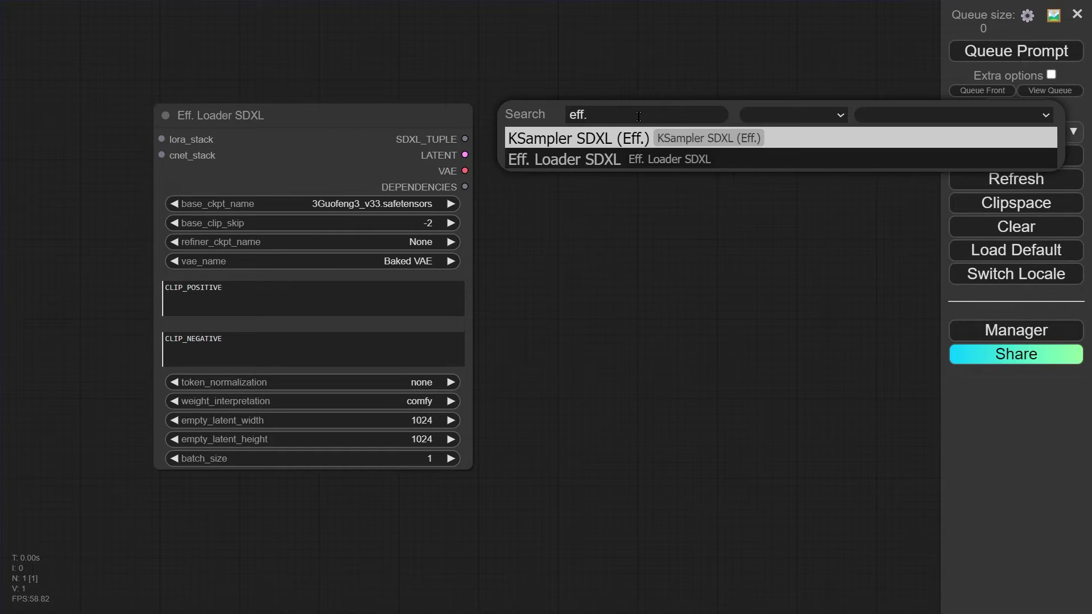
key(Return)
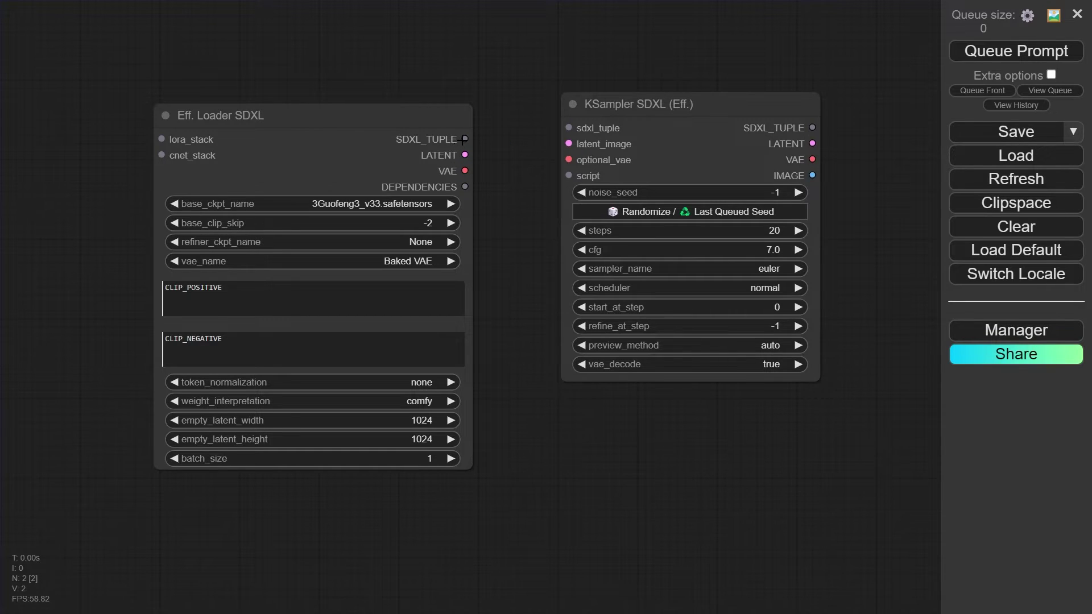
Connect the loader's SDXL_TUPLE, LATENT and VAE outputs to the sampler's sdxl_tuple, latent_image and optional_vae inputs, and place the sampler closer to the loader
mouse_move(465, 139)
mouse_down()
mouse_move(568, 128)
mouse_move(568, 144)
mouse_up()
drag(465, 170, 568, 159)
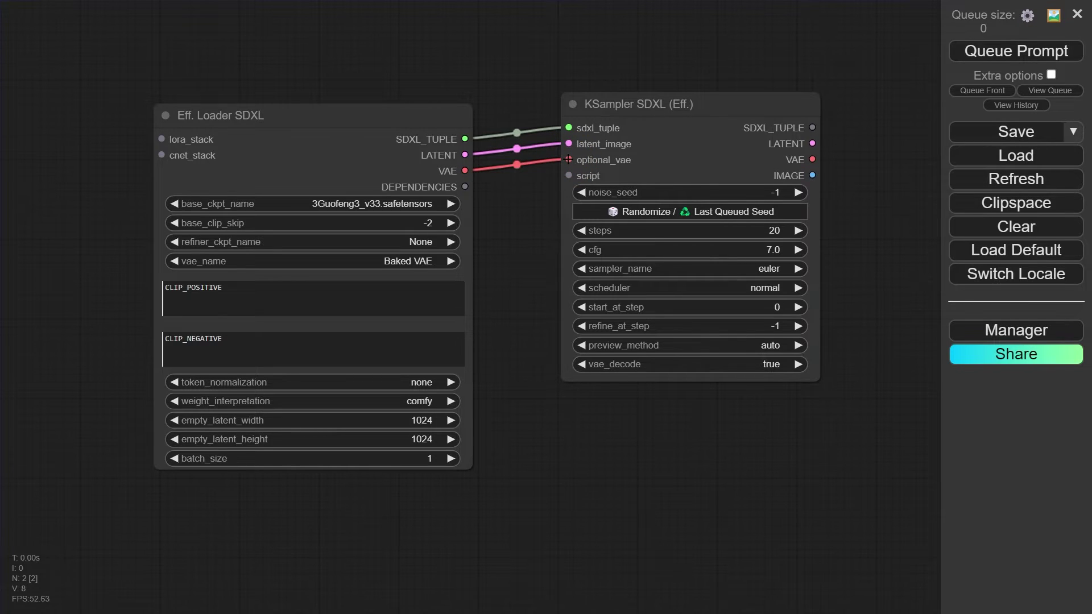
drag(678, 100, 609, 112)
Set the loader's base checkpoint to albedobaseXL_v13.safetensors and its base_clip_skip to -1
click(421, 204)
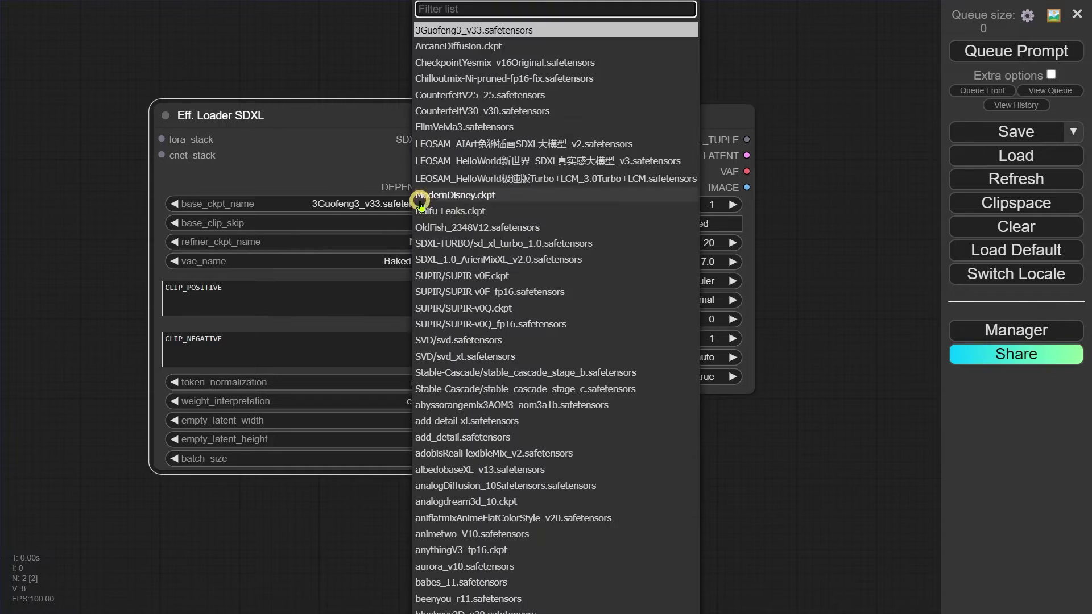
text(alb)
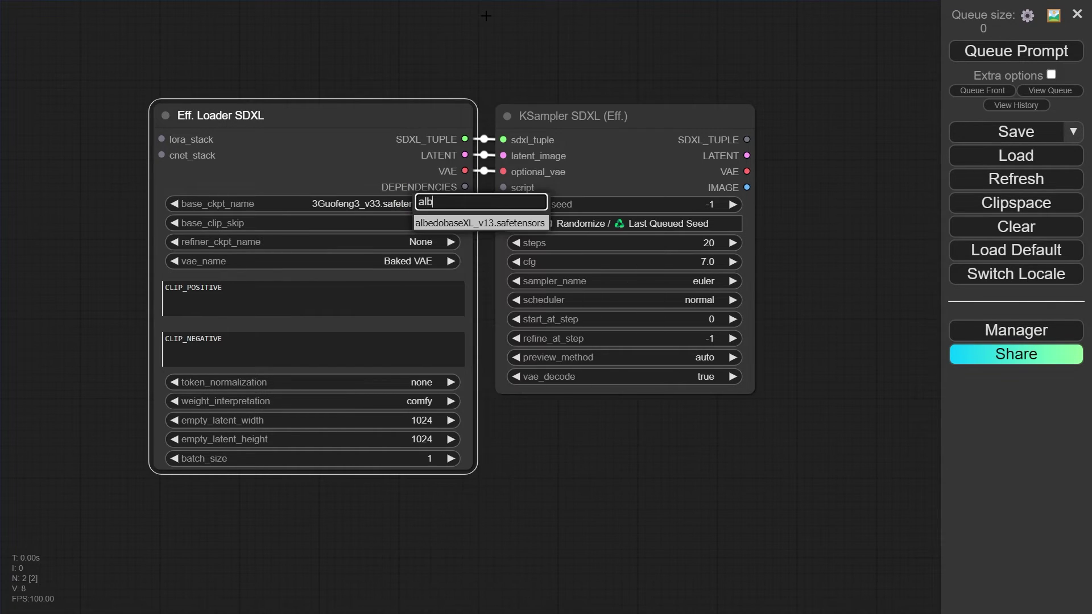
key(Return)
click(426, 223)
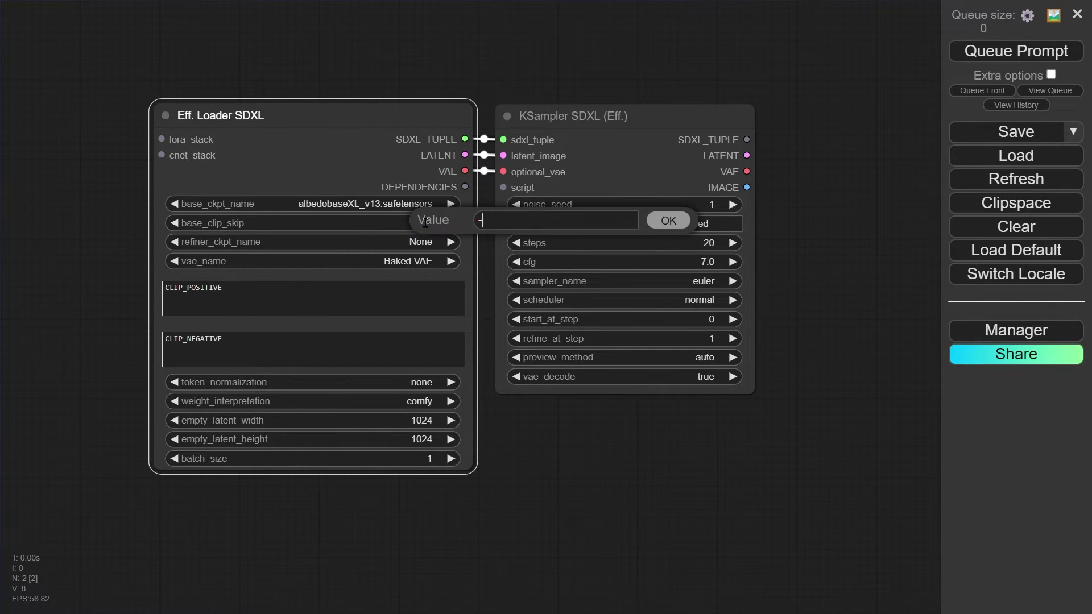
key(Escape)
Enter the positive prompt "young woman, (soft pink wavy hair:1.2), wearing a light grey coat, light snowfall in a tranquil winter park setting, bare trees in the background"
click(356, 304)
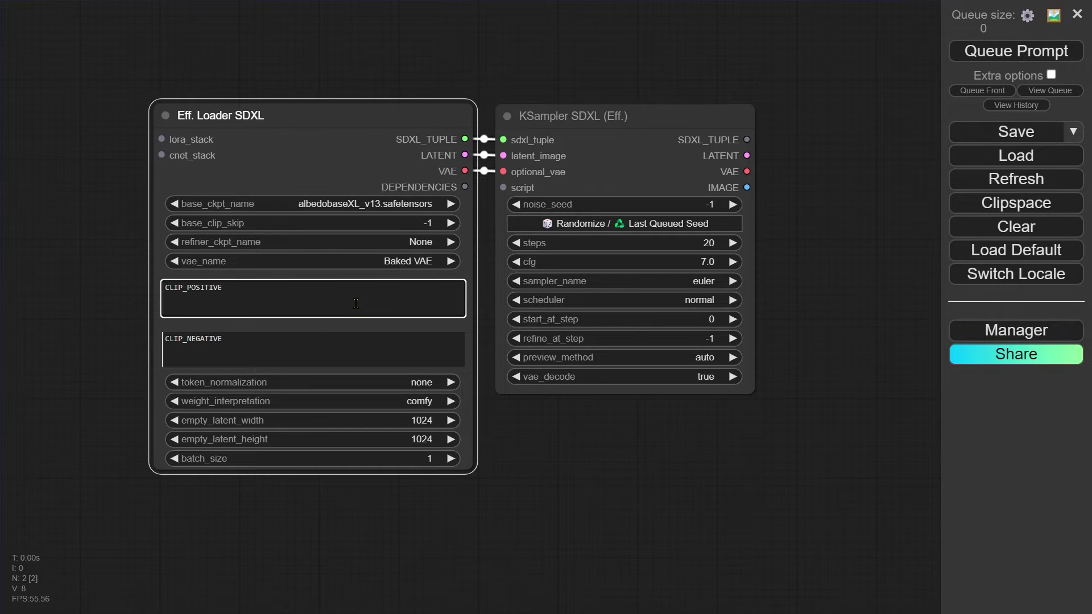
drag(223, 287, 164, 287)
text(young woman, (soft pink wavy hair:1.2), wearing a light grey coat, light snowfall in a tranquil winter park setting, bare trees in the background)
Clear the loader's negative prompt and run the workflow to generate the image
drag(187, 339, 222, 341)
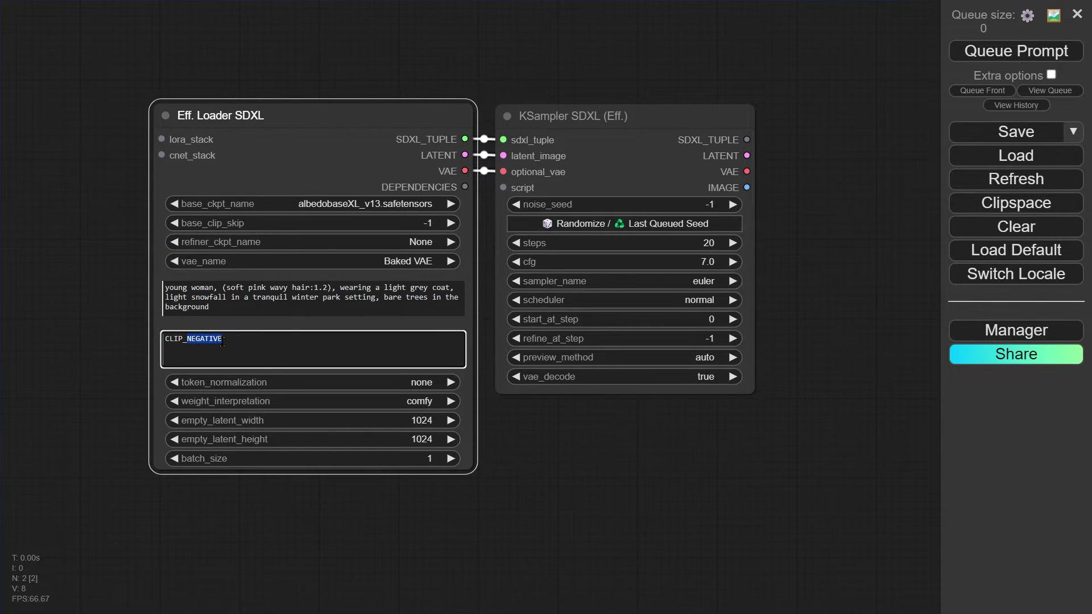
key(ctrl+a)
key(BackSpace)
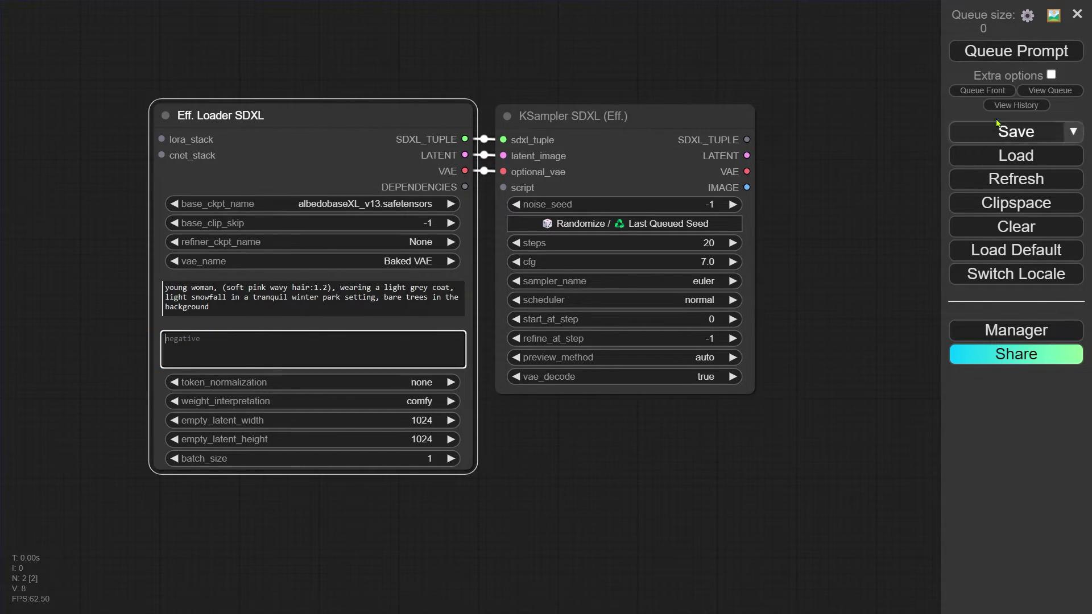
click(1024, 56)
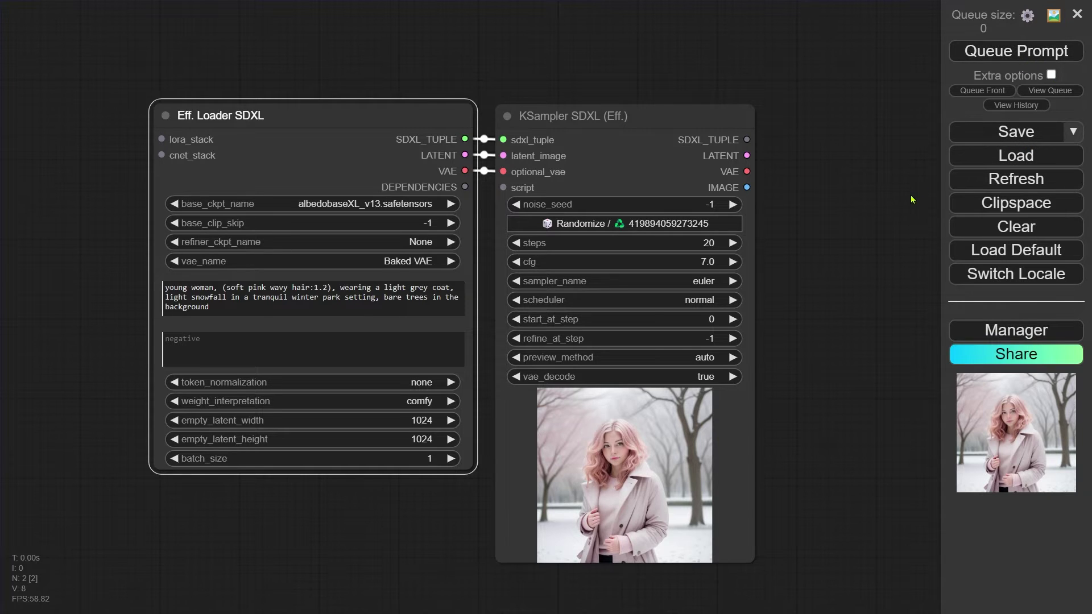
Add an UltralyticsDetectorProvider node in the free space beyond the KSampler's outputs
drag(912, 199, 217, 146)
double_click(171, 80)
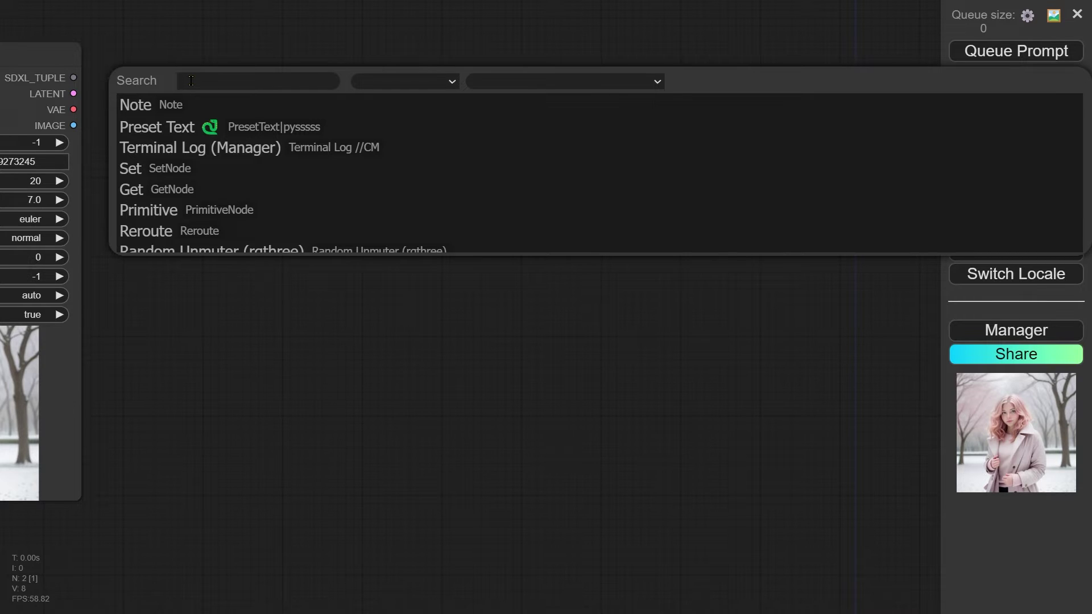
text(ultra)
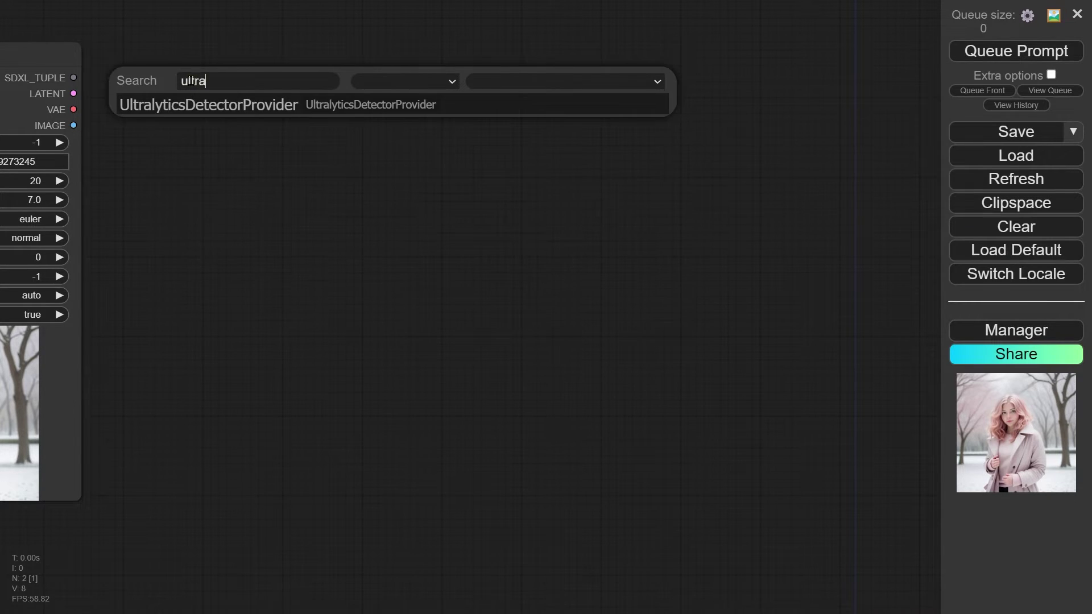
key(Down)
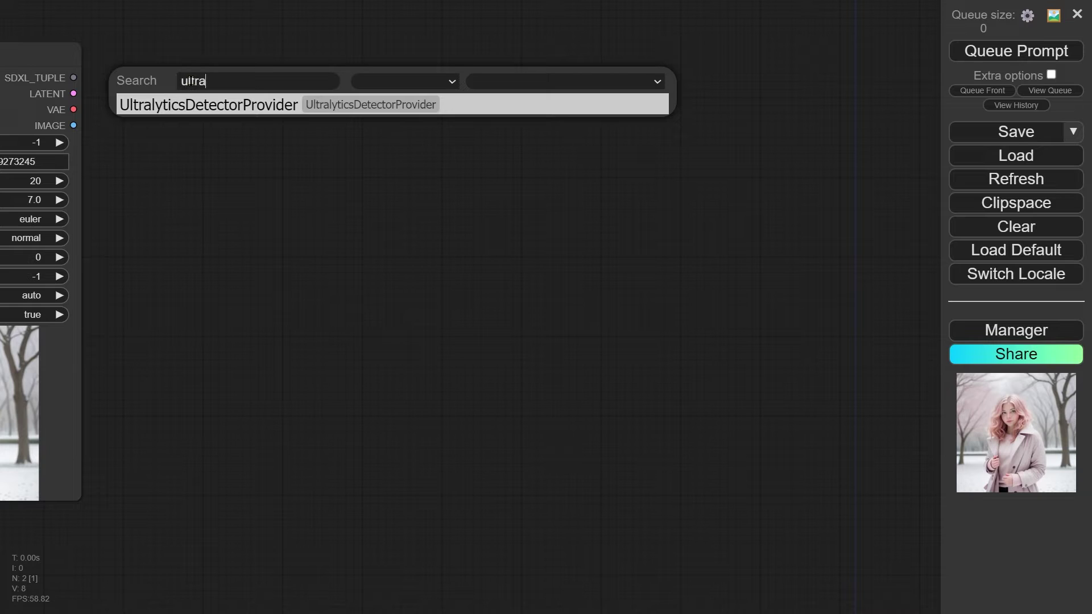
key(Return)
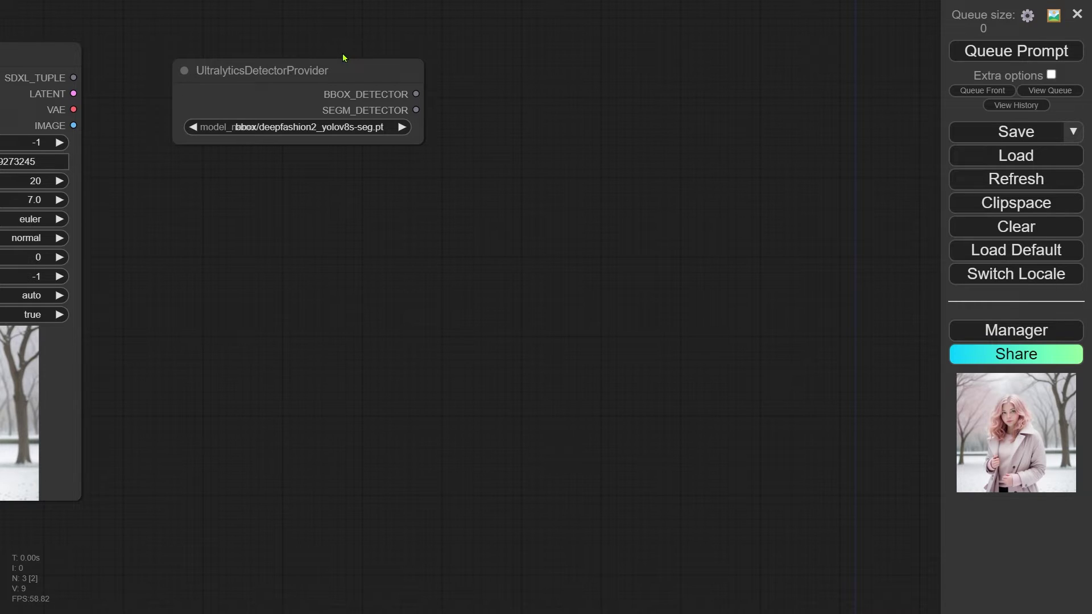
Set the detector provider's model to bbox/face_yolov8m.pt and move the node up closer to the KSampler
drag(540, 244, 516, 245)
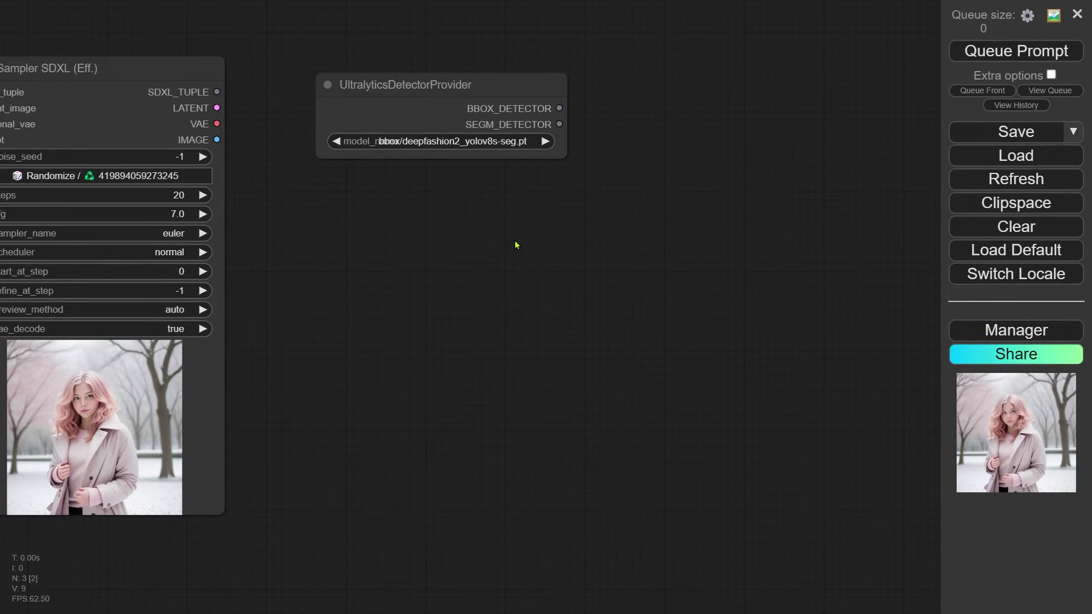
click(493, 141)
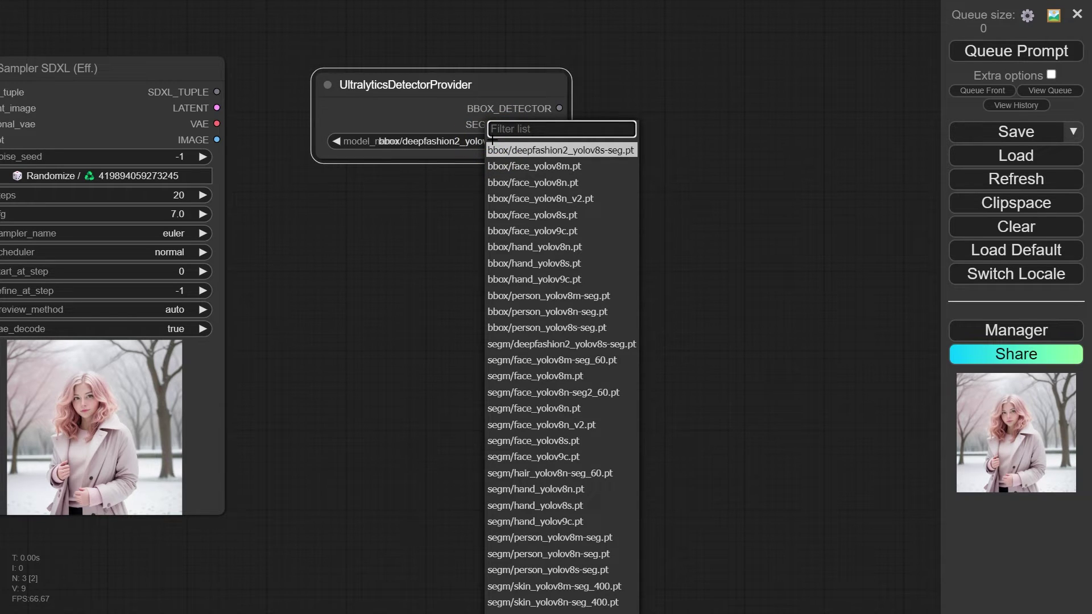
click(622, 168)
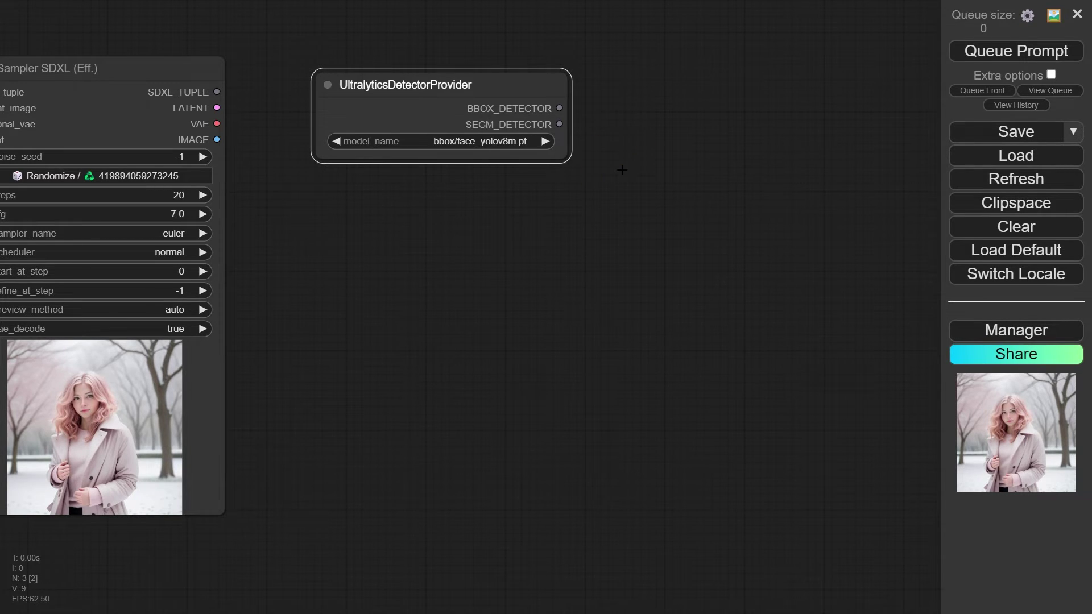
drag(505, 87, 452, 45)
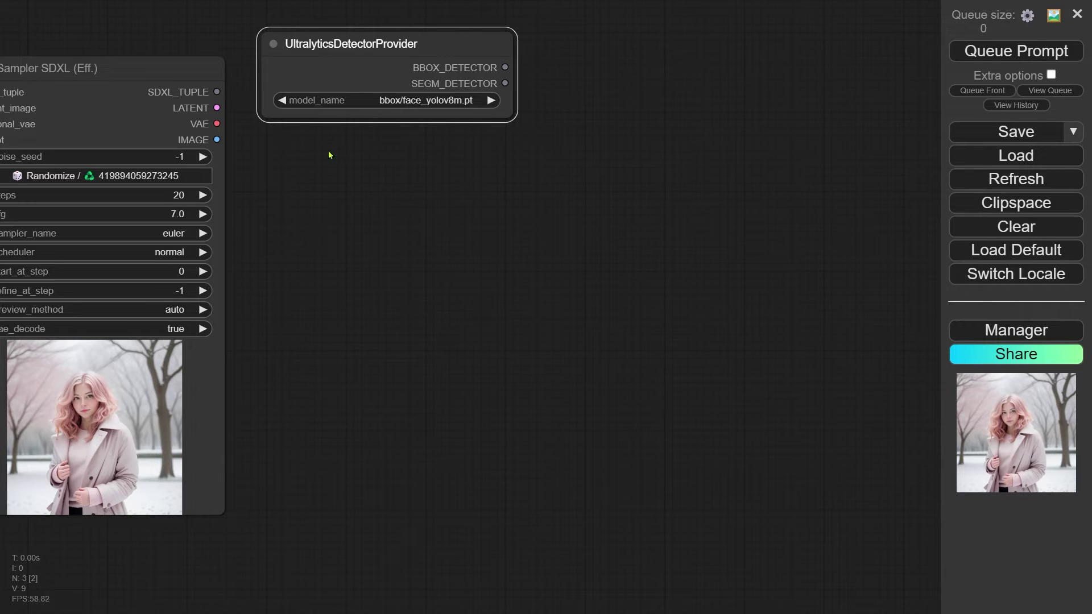
Add a SAMLoader (Impact) node in the free space below the UltralyticsDetectorProvider
double_click(267, 168)
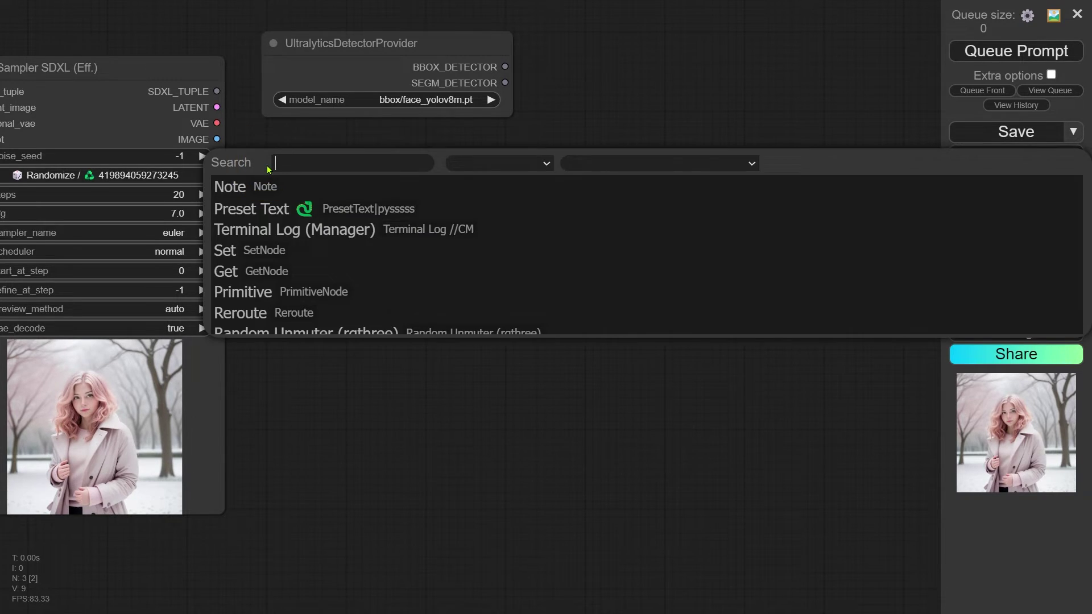
text(sam)
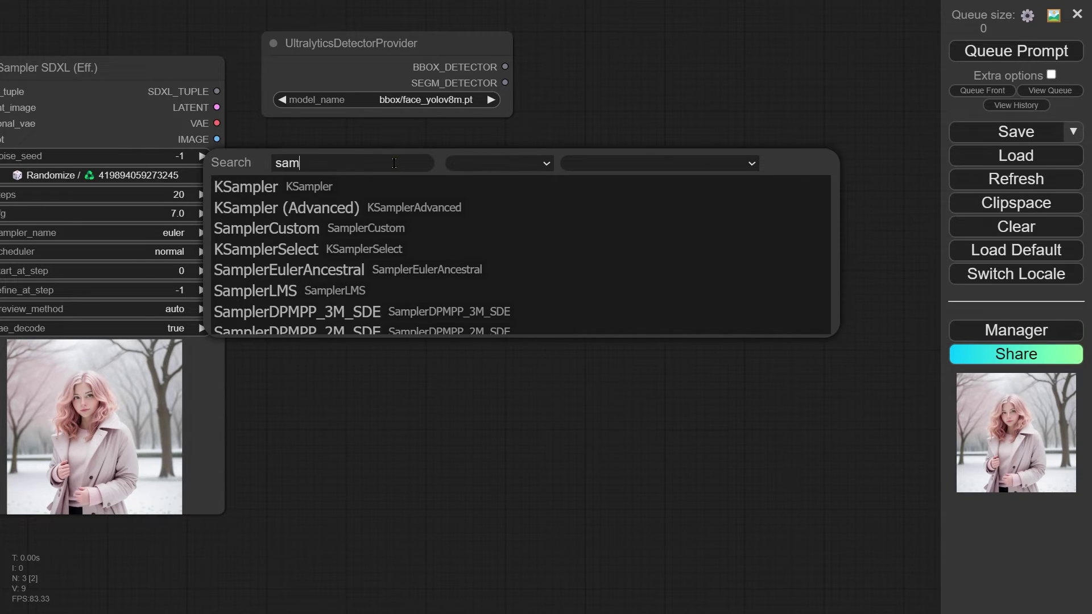
text(load)
key(Down)
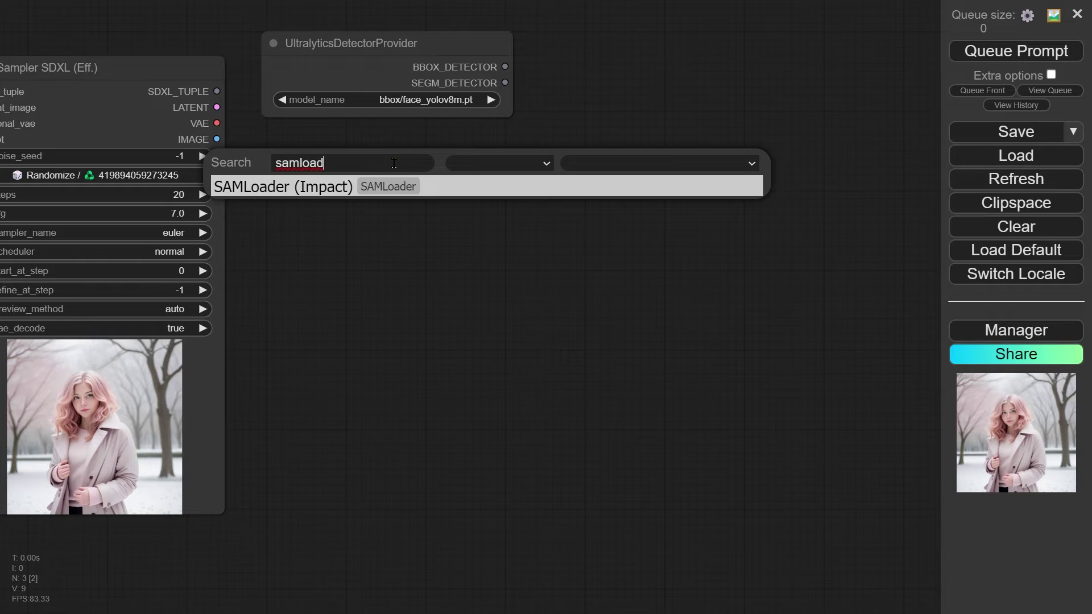
key(Return)
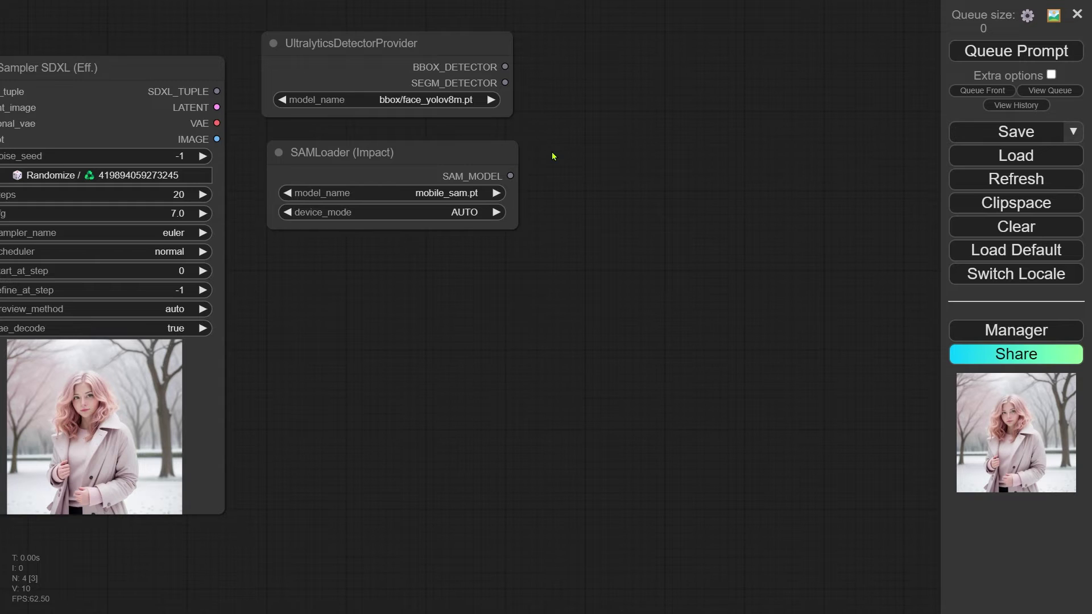
Set the SAMLoader's model to sam_vit_h_4b8939.pth and align the node under the detector provider
click(470, 193)
click(556, 225)
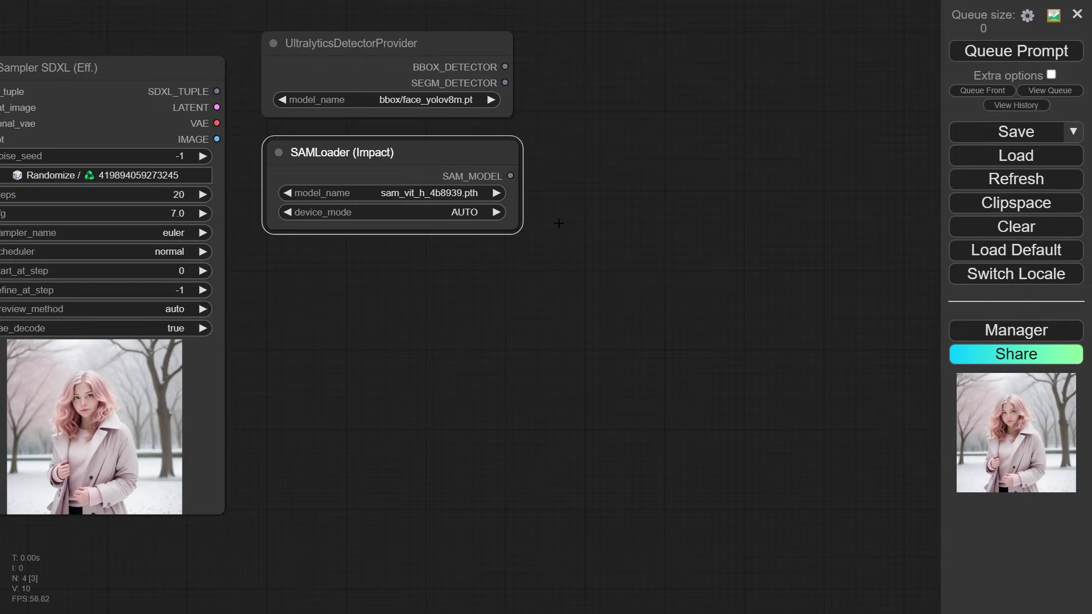
drag(363, 152, 357, 146)
click(357, 147)
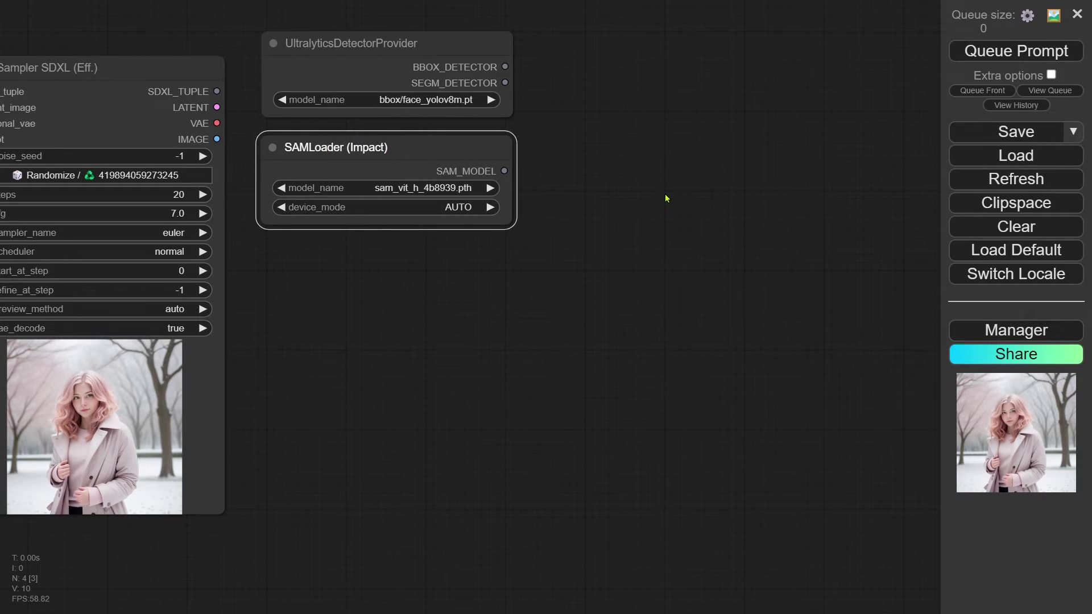
Add a FaceDetailer node and place it beyond the detector and SAM nodes, leaving a wide gap between them
double_click(573, 158)
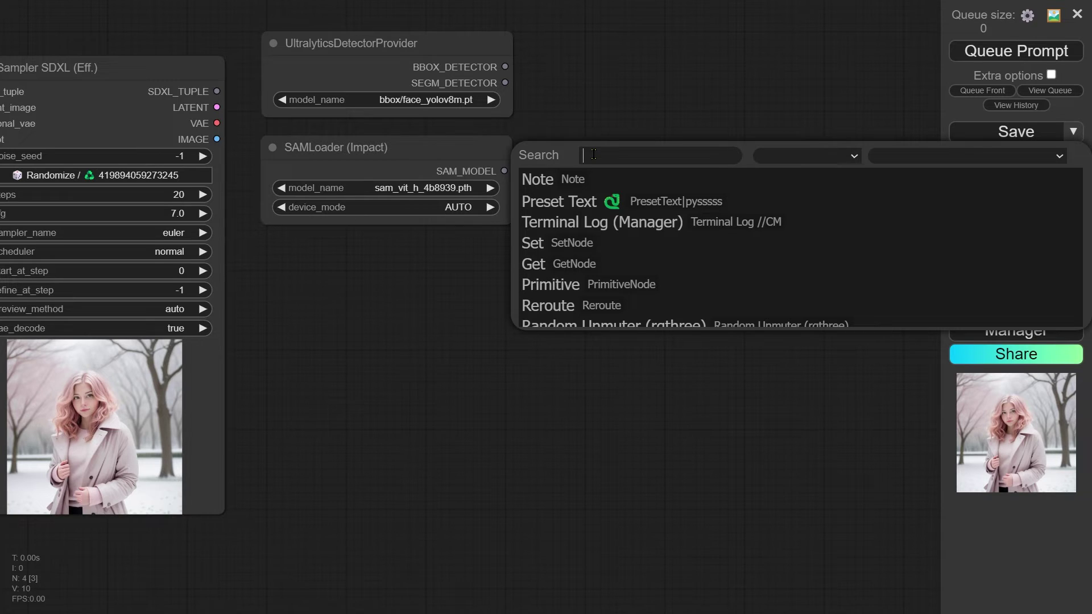
text(facede)
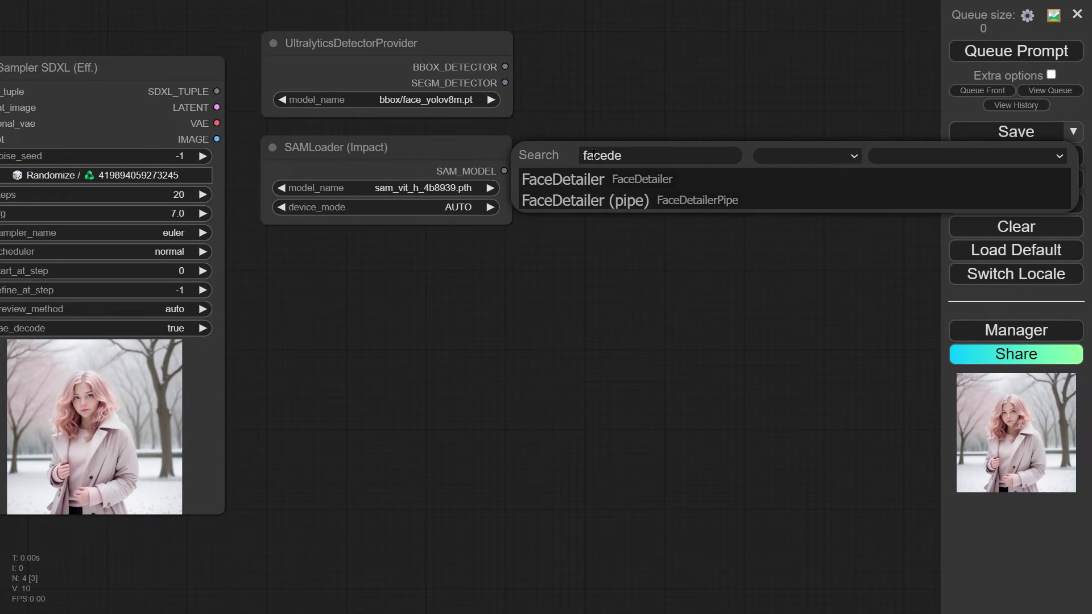
key(Down)
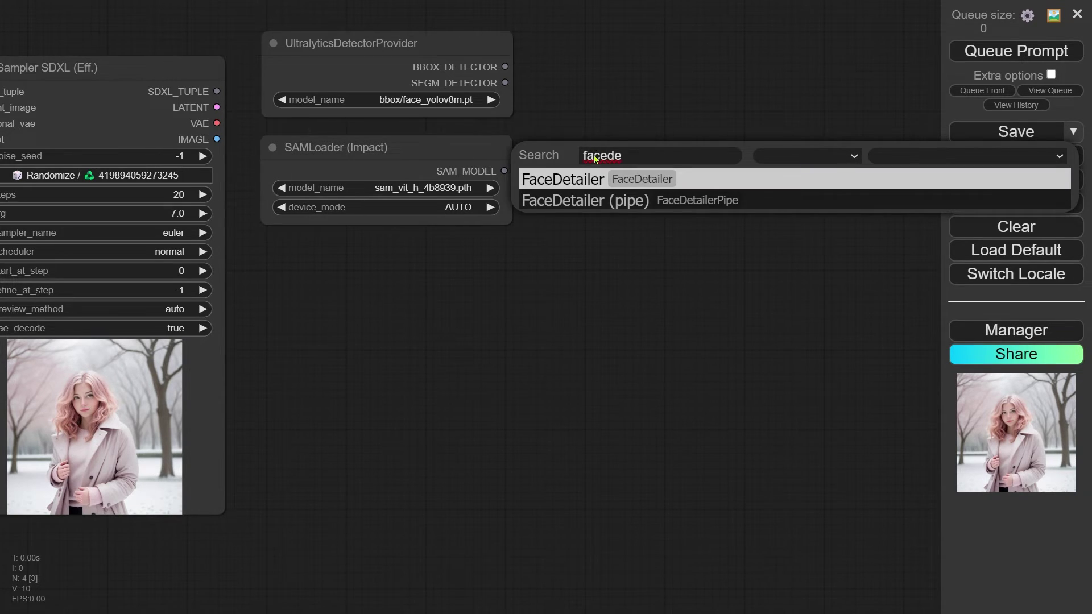
key(Return)
drag(596, 152, 576, 84)
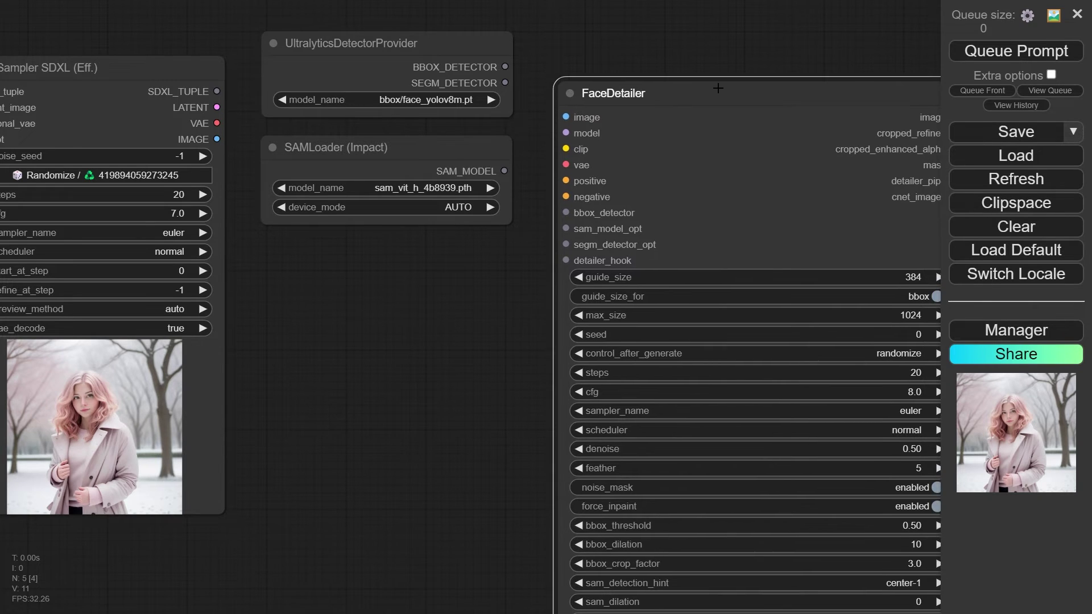
drag(418, 359, 218, 293)
drag(589, 65, 733, 25)
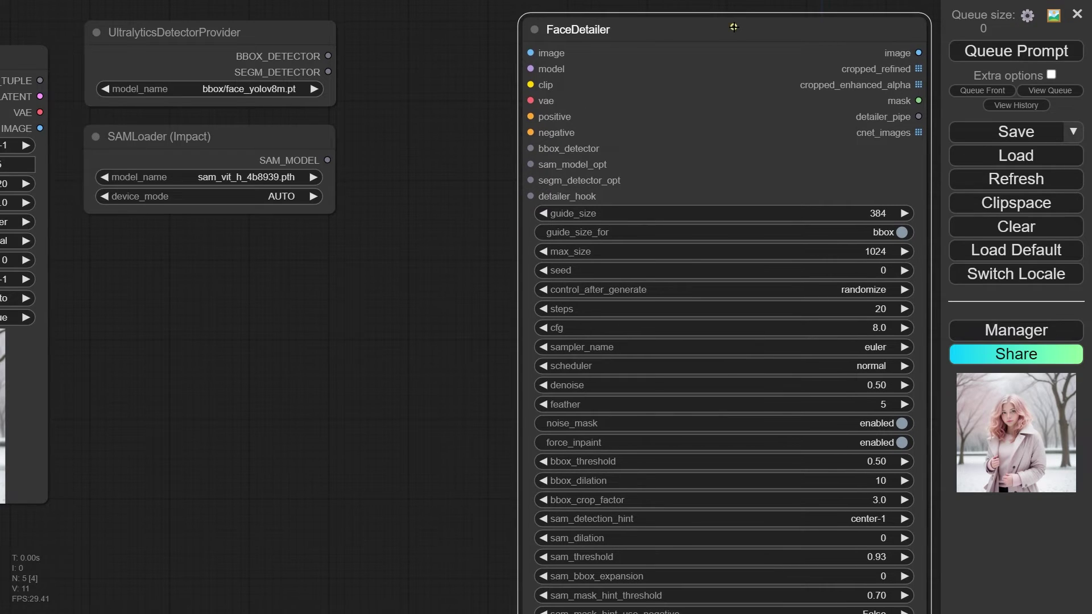
Add an Efficient Loader node and position it directly below the SAMLoader
double_click(473, 443)
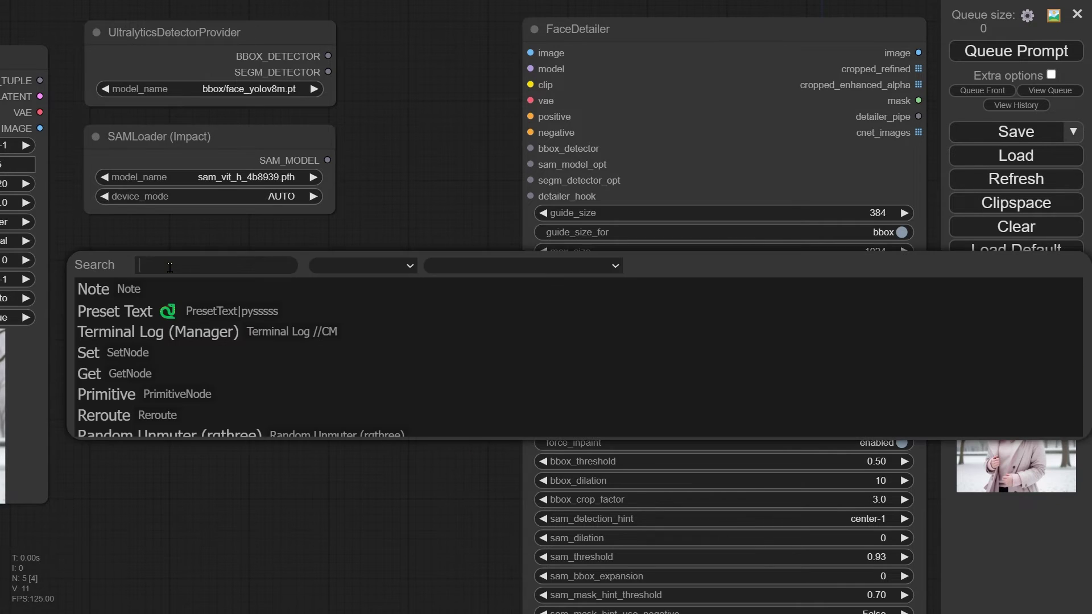
text(effien)
key(BackSpace)
key(BackSpace)
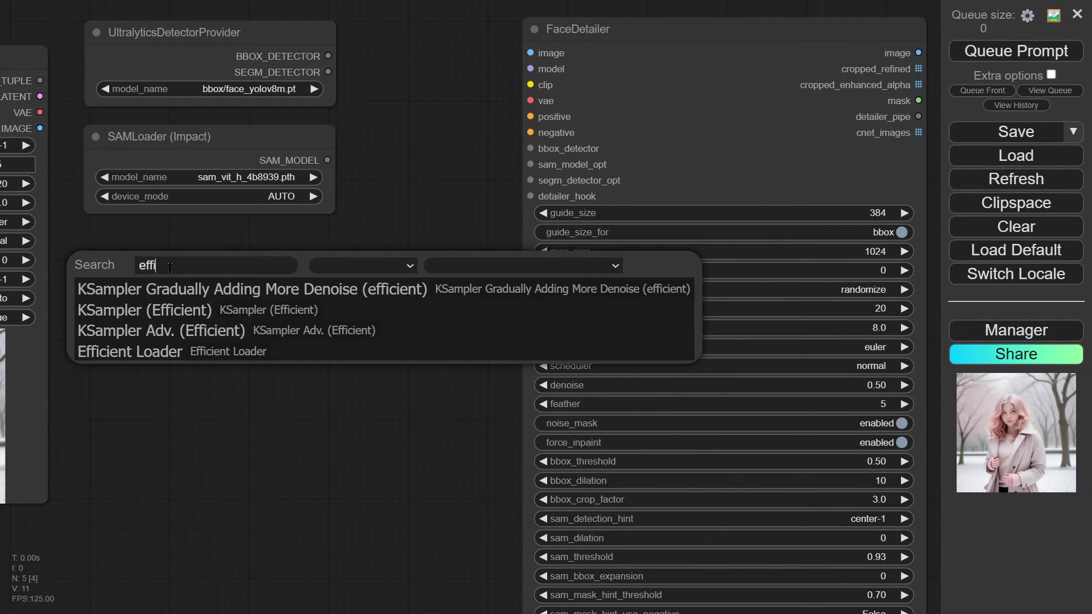
key(Down)
key(Down)
key(Down)
key(Return)
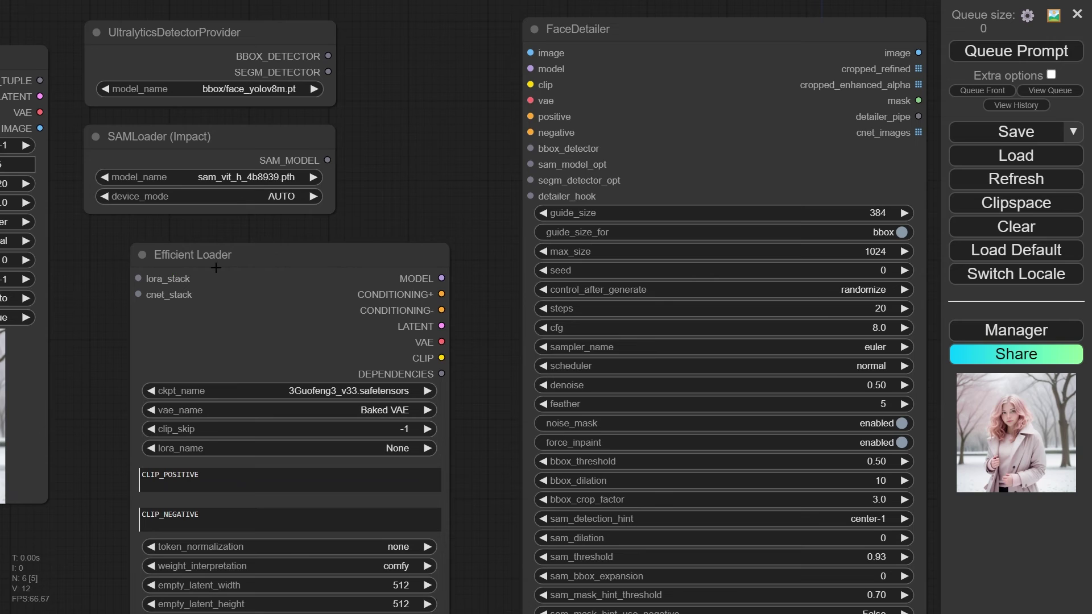
drag(449, 486, 453, 435)
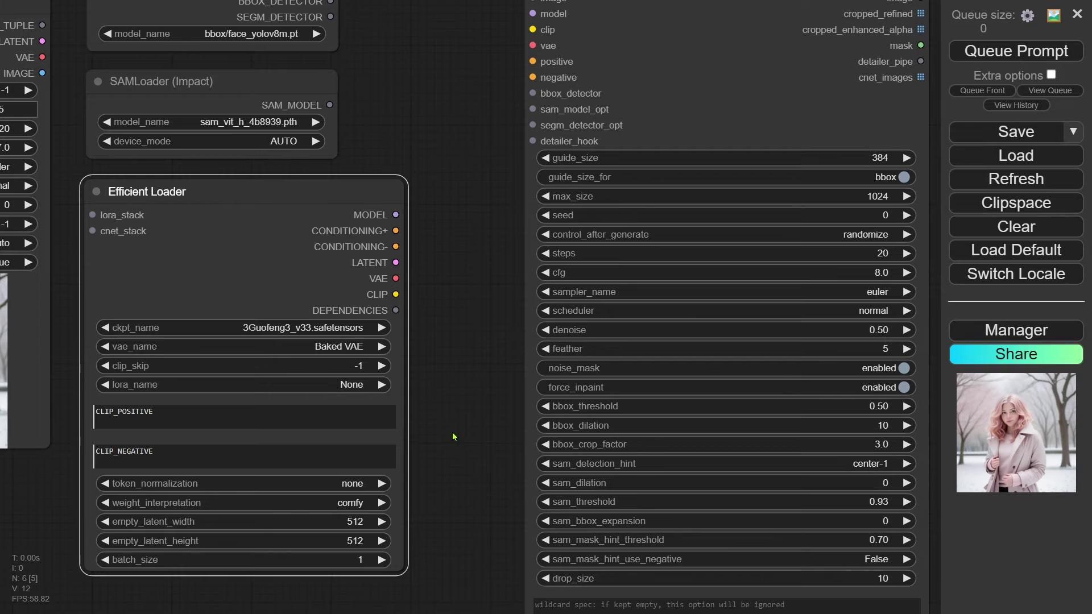
Wire the KSampler's image, the Efficient Loader's model, clip, VAE and both conditionings, the bbox detector and the SAM model into the FaceDetailer's matching inputs
drag(75, 134, 199, 207)
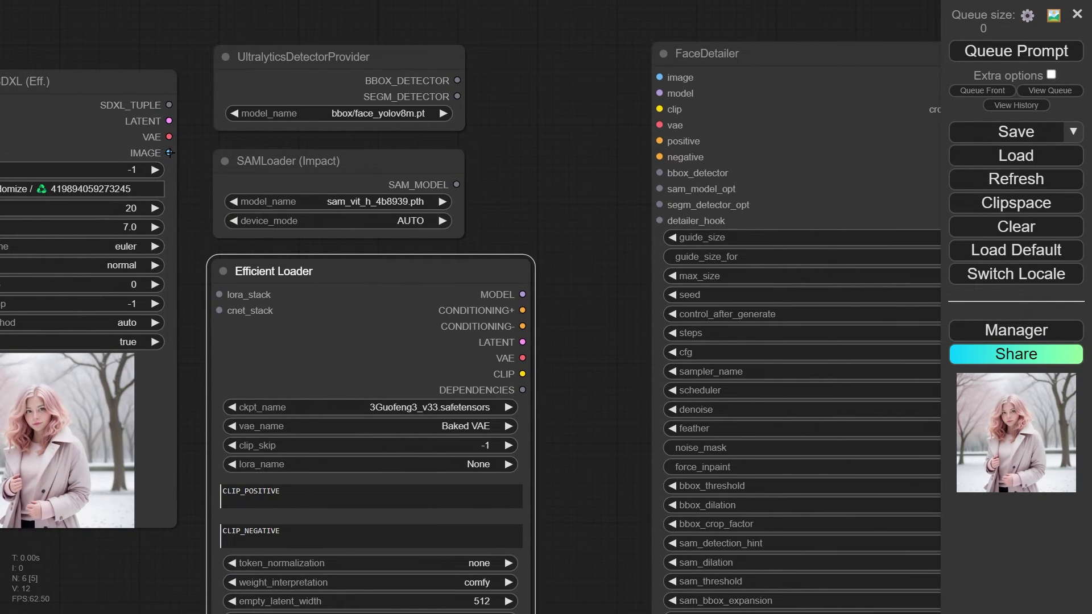
drag(169, 153, 658, 75)
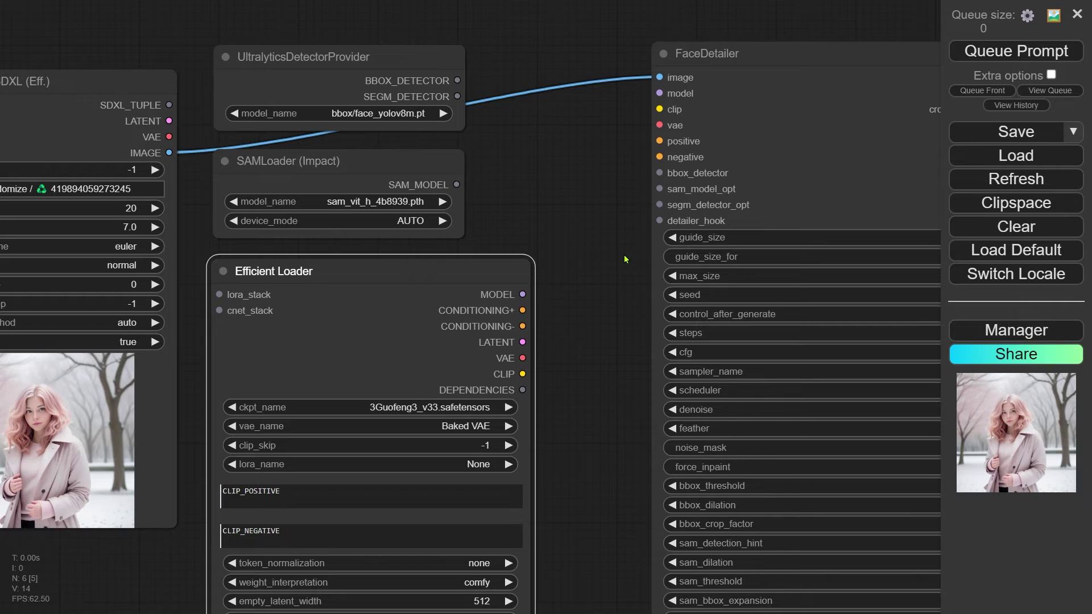
drag(522, 294, 659, 93)
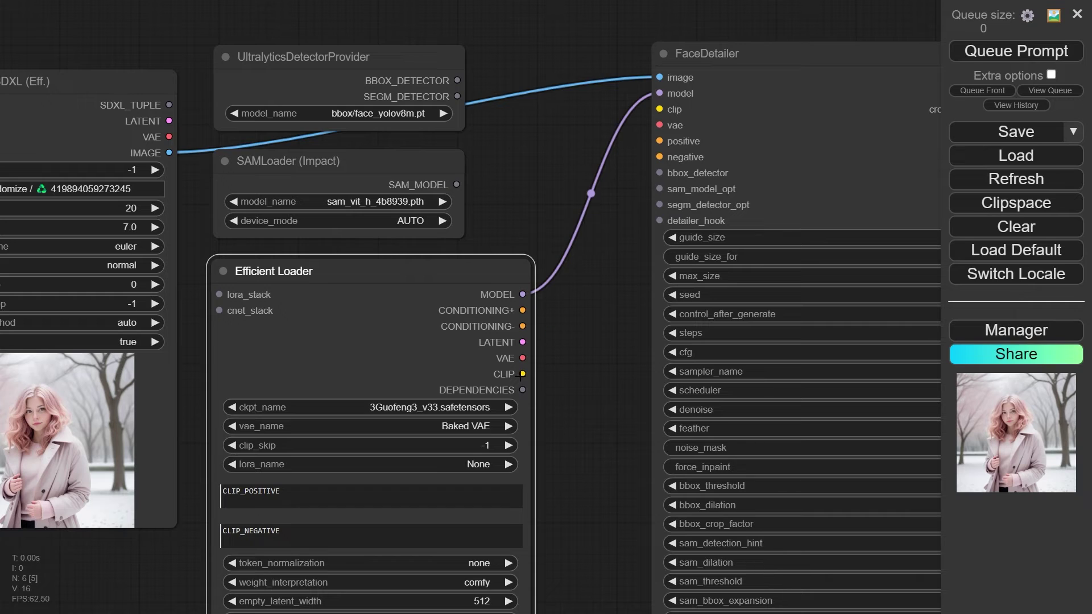
drag(522, 373, 659, 125)
drag(522, 310, 659, 141)
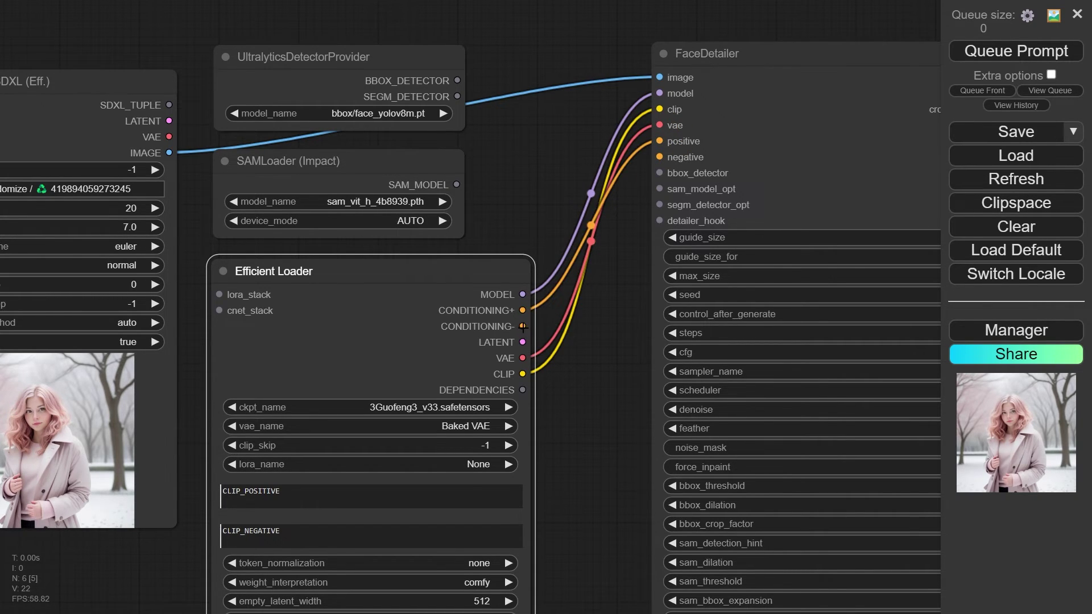
drag(522, 325, 659, 157)
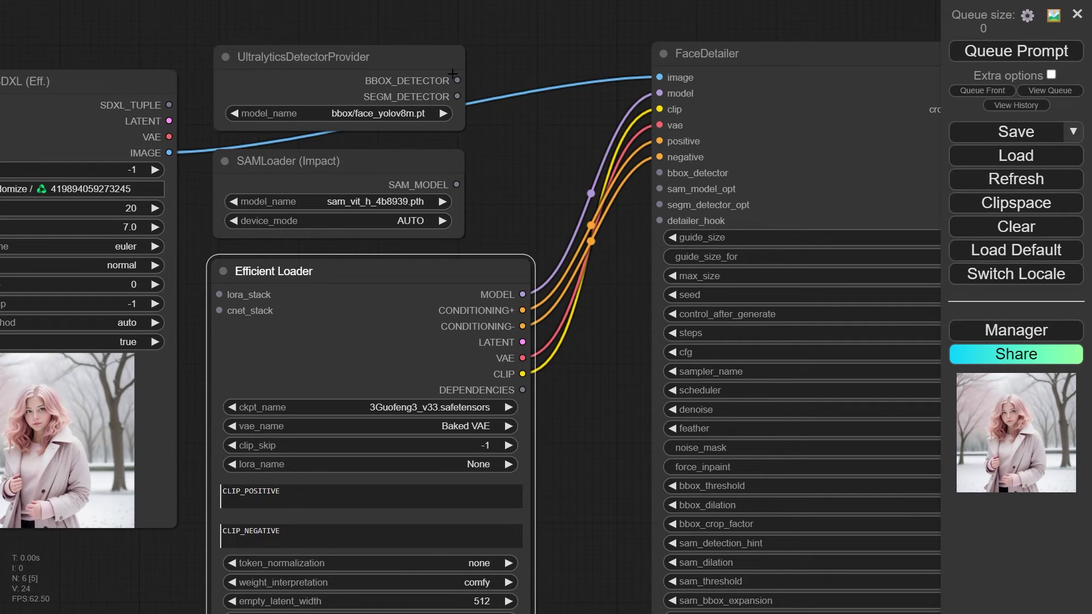
drag(457, 80, 659, 173)
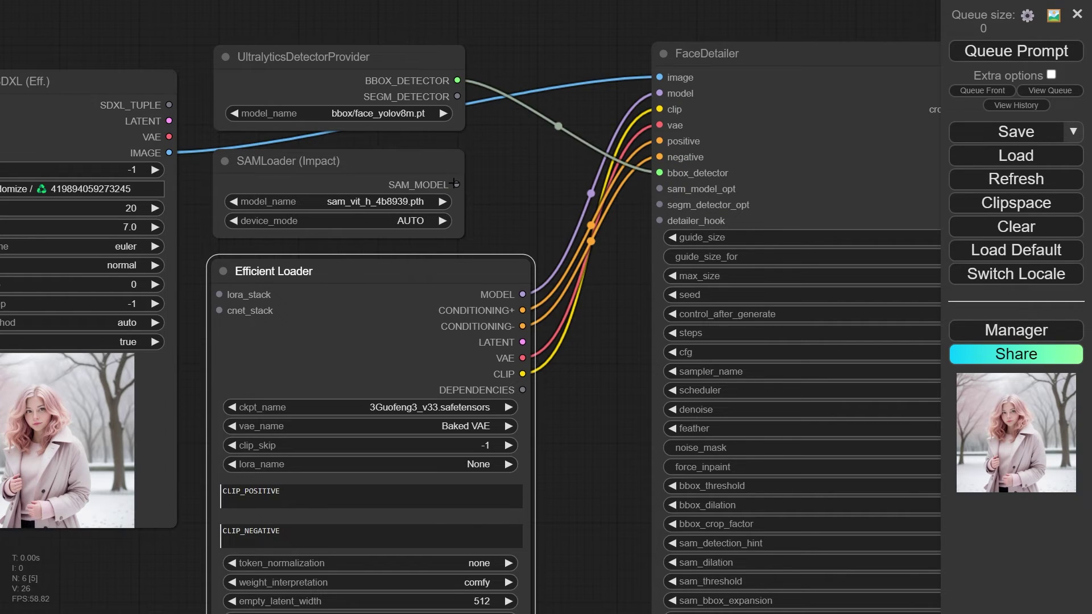
drag(457, 184, 661, 188)
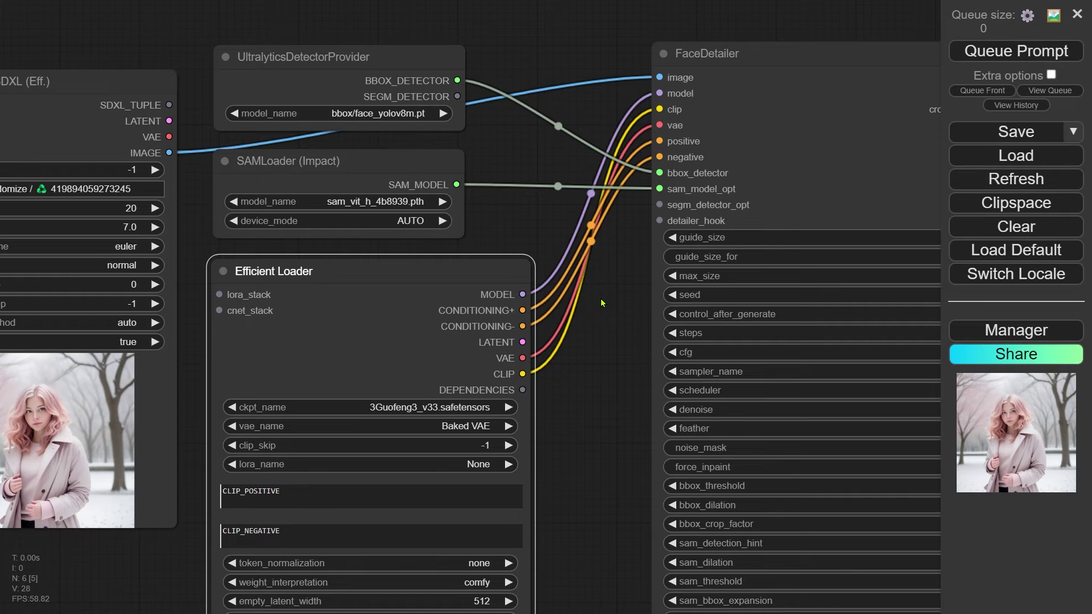
Set the Efficient Loader's checkpoint to realisticVisionV20_v20.safetensors
drag(602, 303, 648, 141)
click(529, 245)
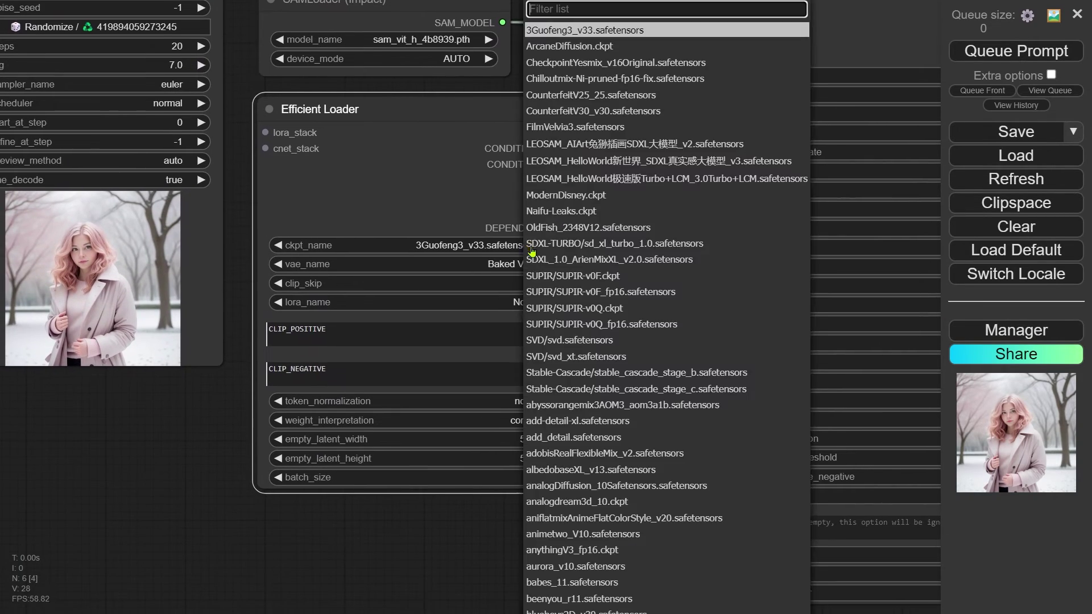
text(real)
key(Down)
key(Down)
key(Down)
key(Down)
key(Down)
key(Down)
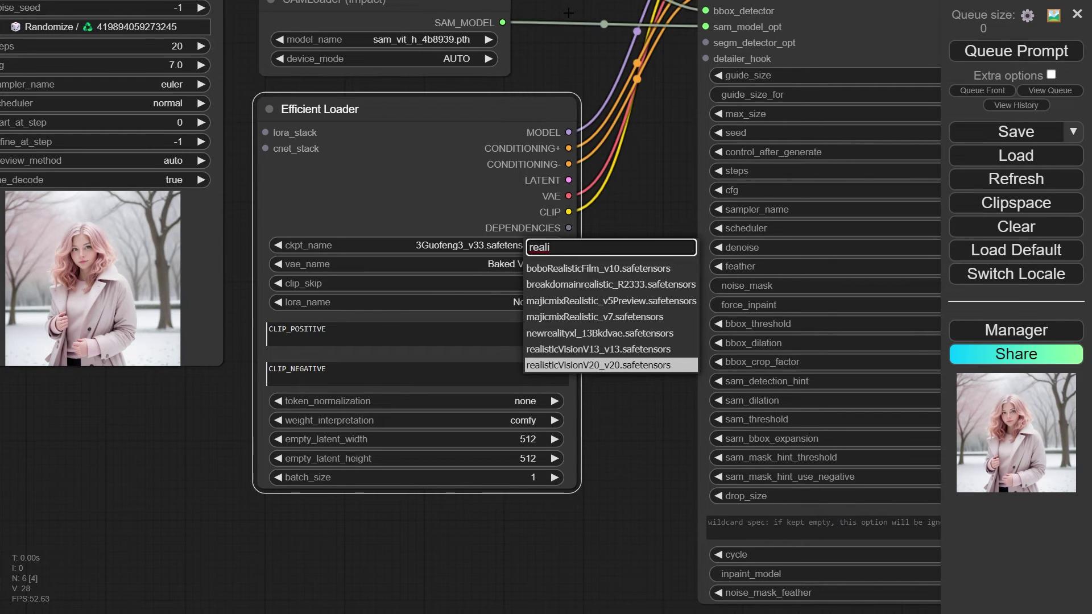
key(Return)
Load the LoRA aitana-000007.safetensors in the Efficient Loader and set its model strength to 0.90
click(520, 301)
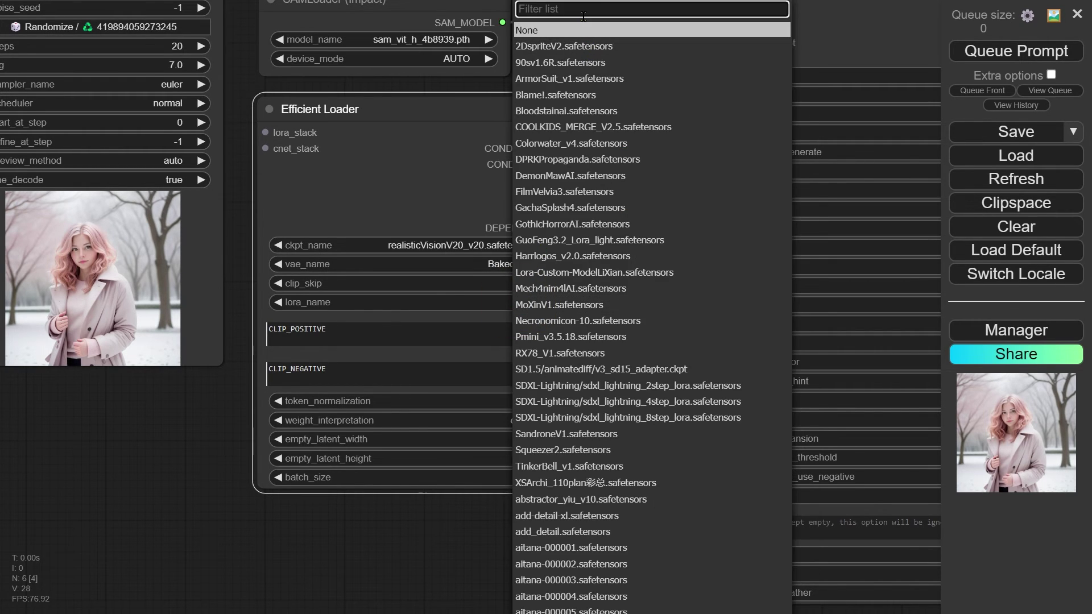
text(aita)
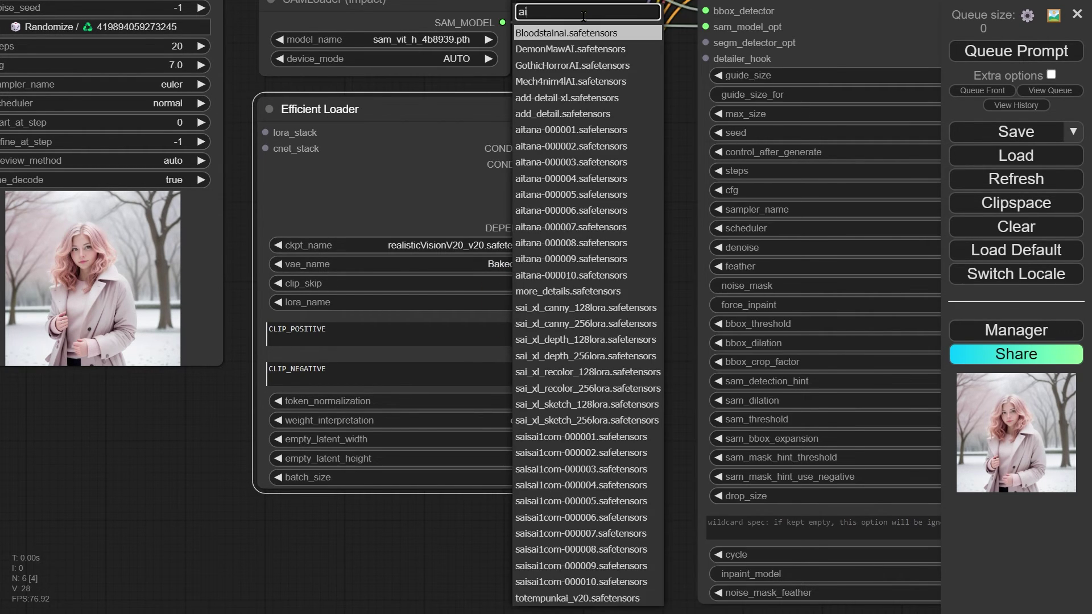
key(Down)
key(Down)
key(Down)
key(Down)
key(Down)
key(Down)
key(Return)
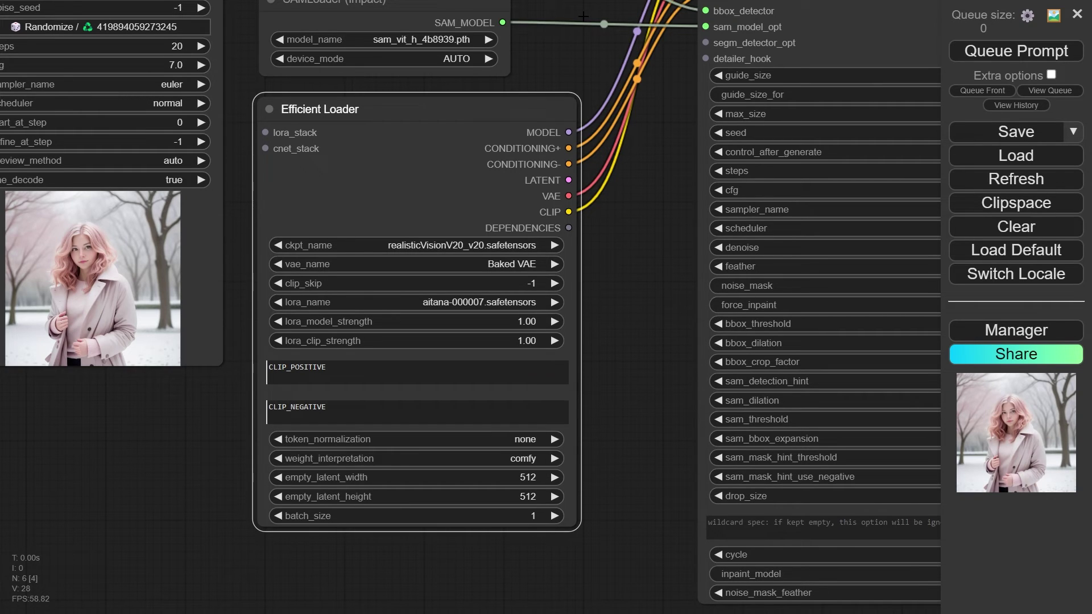
click(532, 319)
text(0.9)
key(Return)
Set the Efficient Loader's positive prompt to "1girl, headshot, best quality, highres" and paste the negative prompt beginning "worst quality, normal quality, low quality, low res"
double_click(265, 368)
text(1girl, headshot, best quality, highres)
click(343, 406)
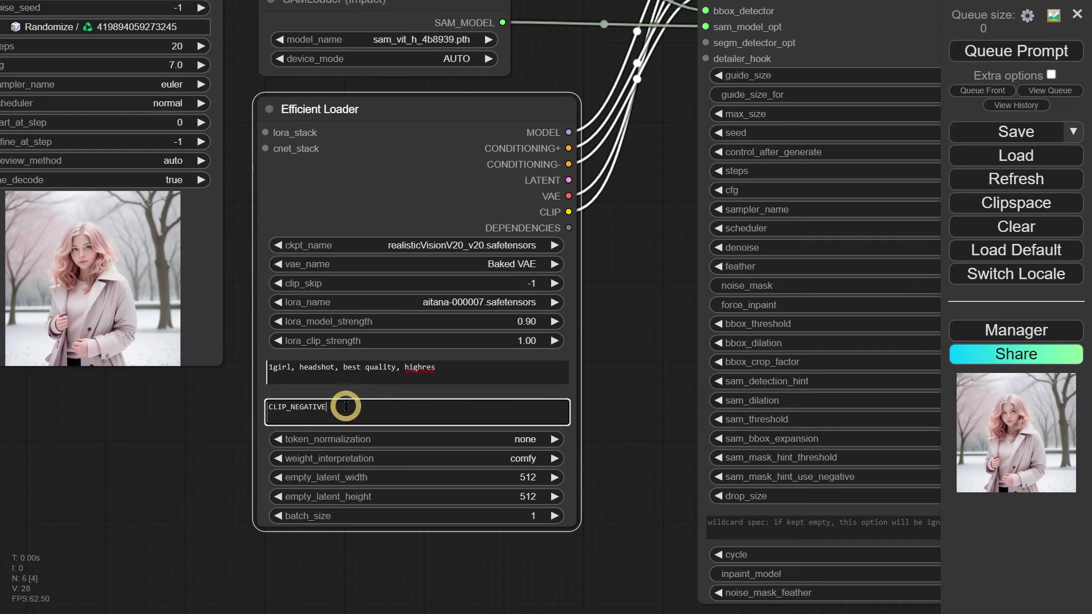
double_click(264, 407)
key(ctrl+v)
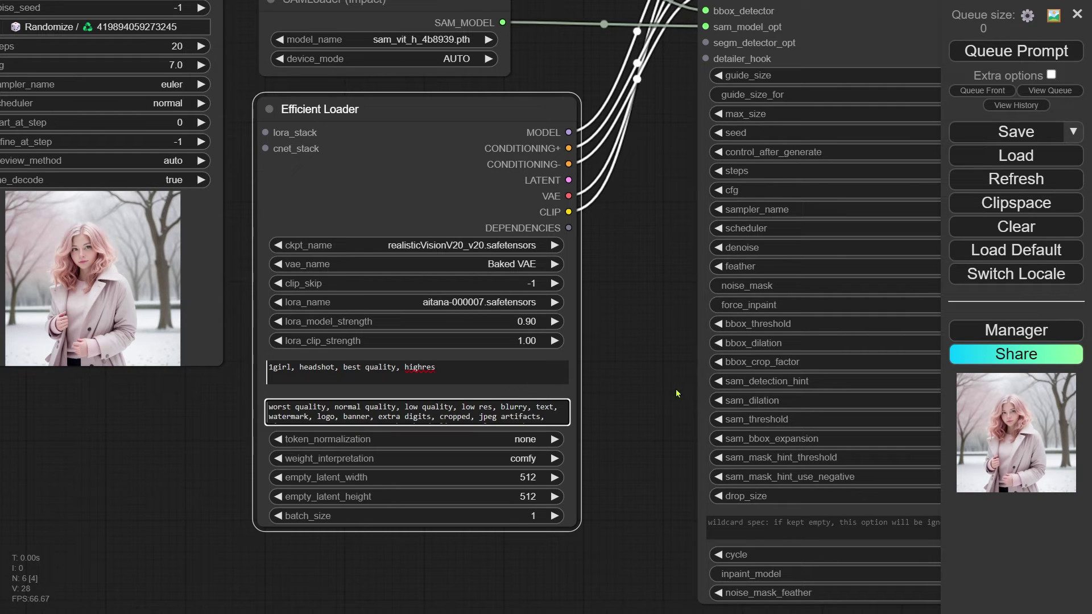
Add a Preview Image node connected to the FaceDetailer's image output
drag(600, 395, 193, 463)
drag(731, 257, 573, 294)
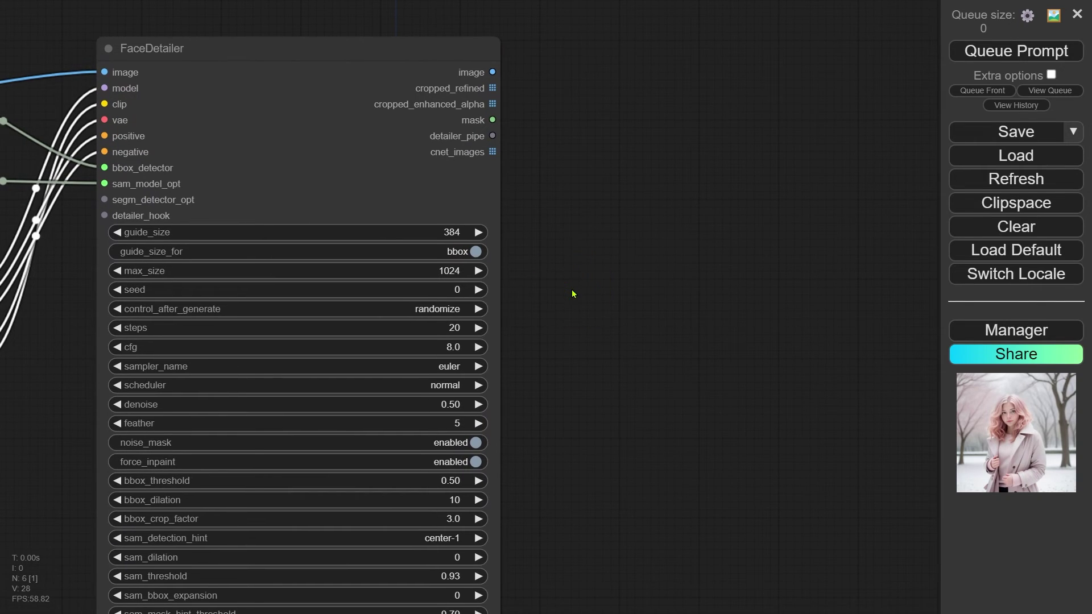
drag(492, 72, 569, 253)
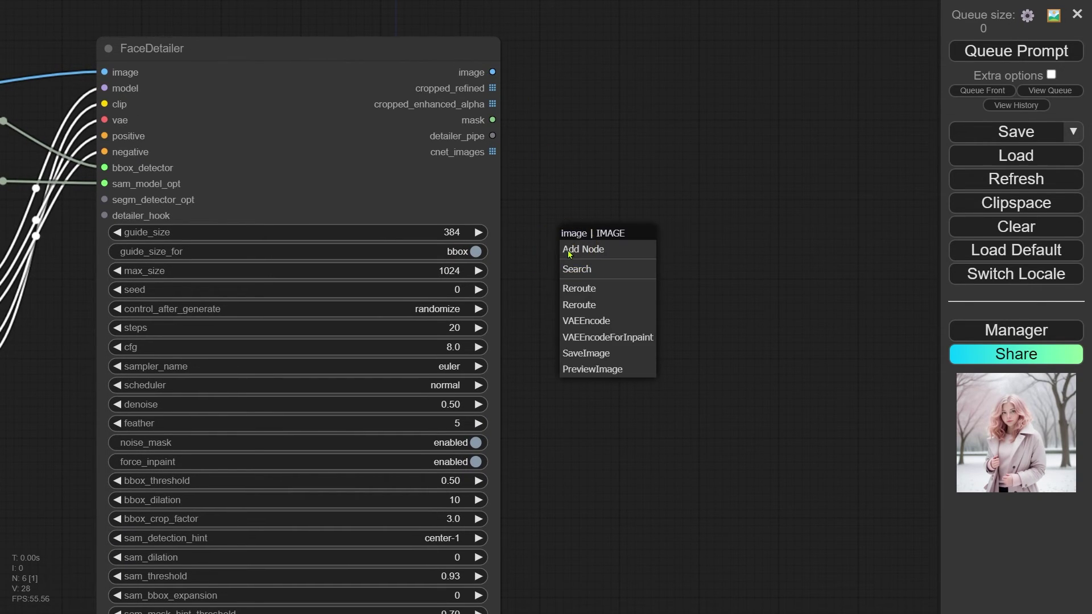
click(611, 372)
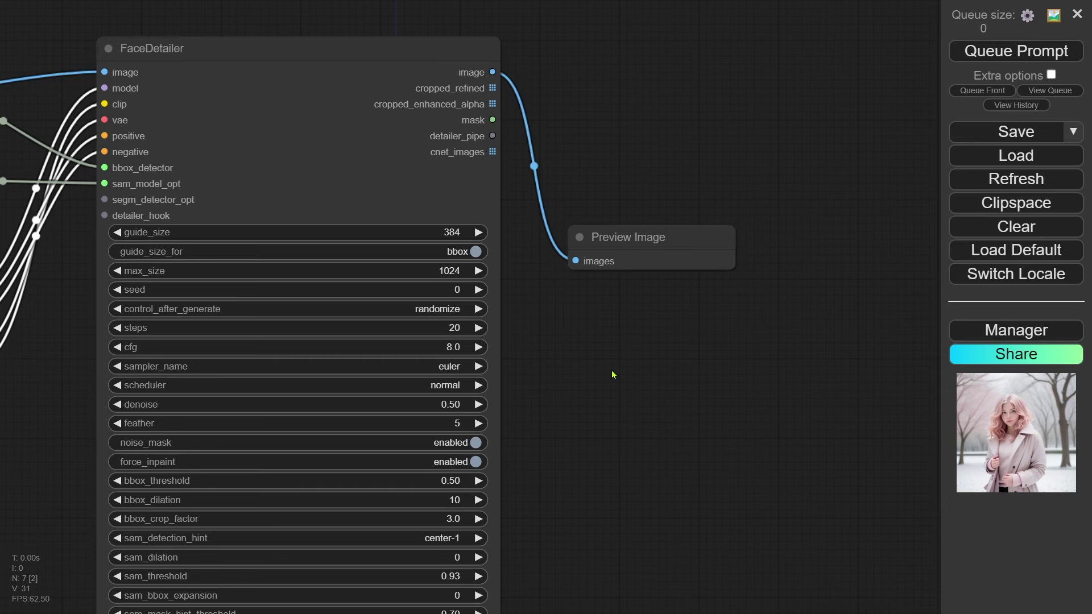
Add a Convert Mask to Image node above the Preview Image node, beside the FaceDetailer's outputs
double_click(569, 90)
text(co)
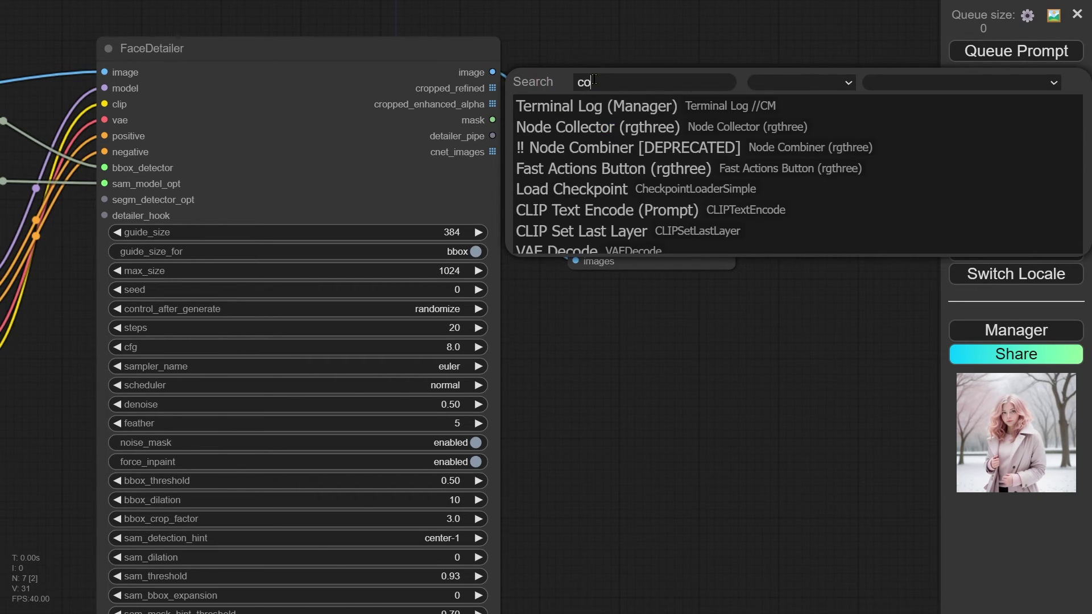
text(nvert)
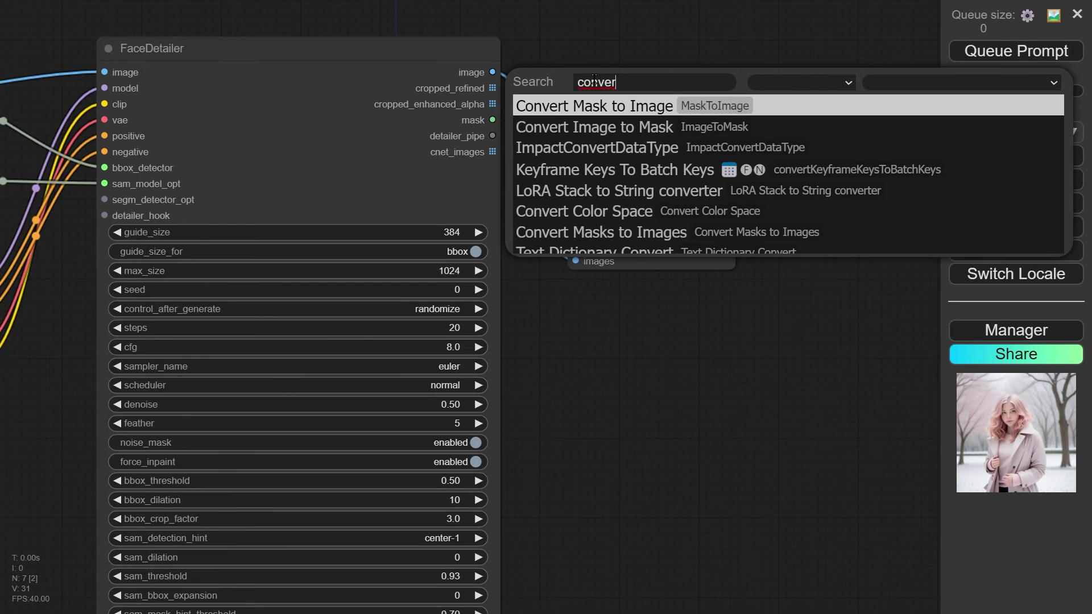
key(Return)
drag(632, 72, 607, 47)
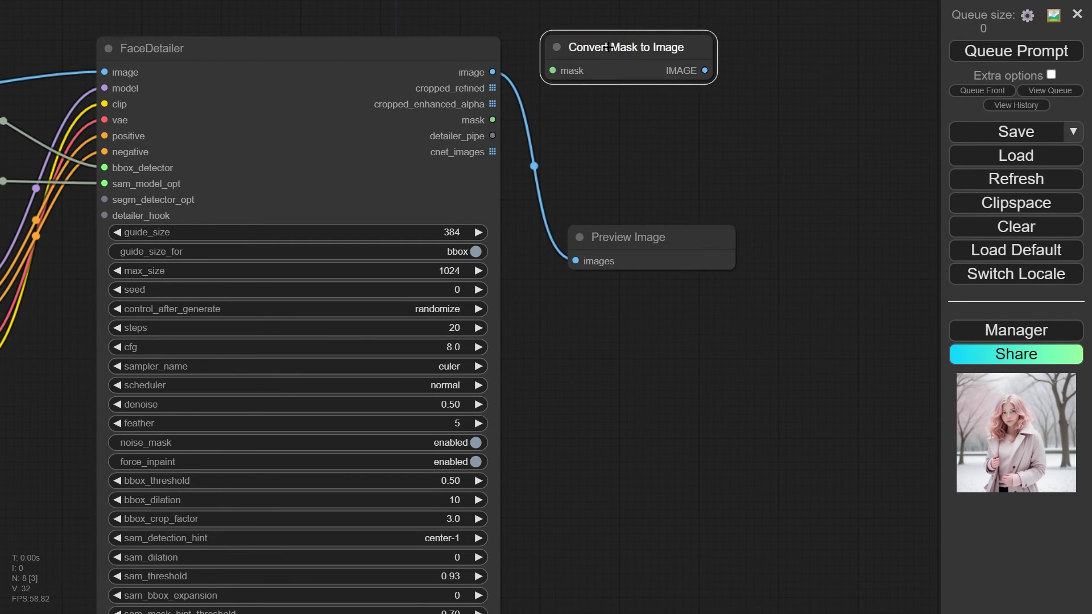
Connect the FaceDetailer's mask output to the Convert Mask to Image node and attach a Preview Image node to its image output
drag(492, 120, 552, 71)
drag(704, 71, 549, 121)
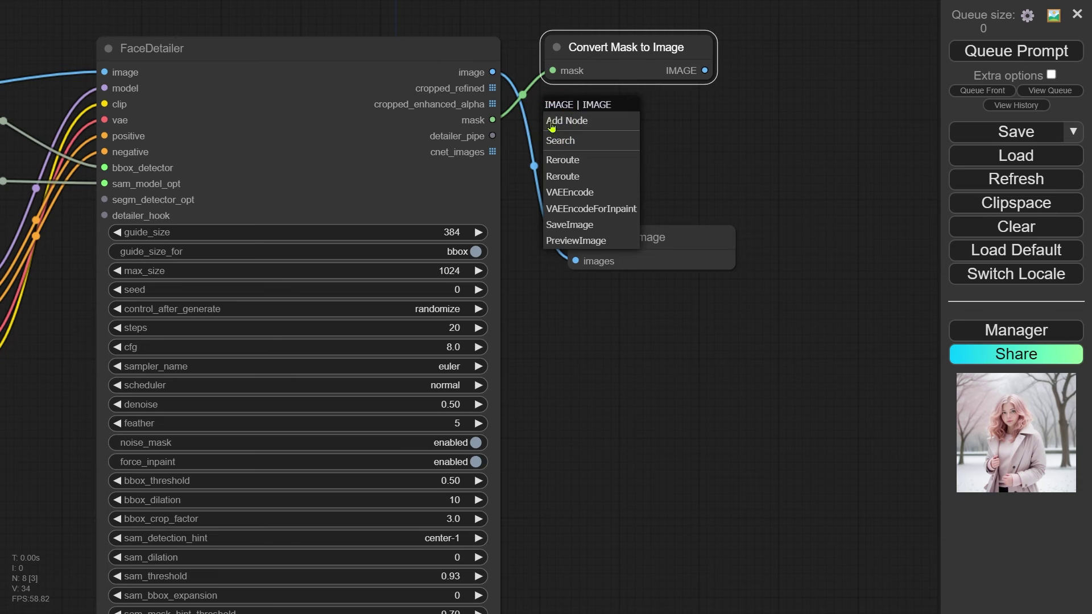
click(576, 240)
click(647, 108)
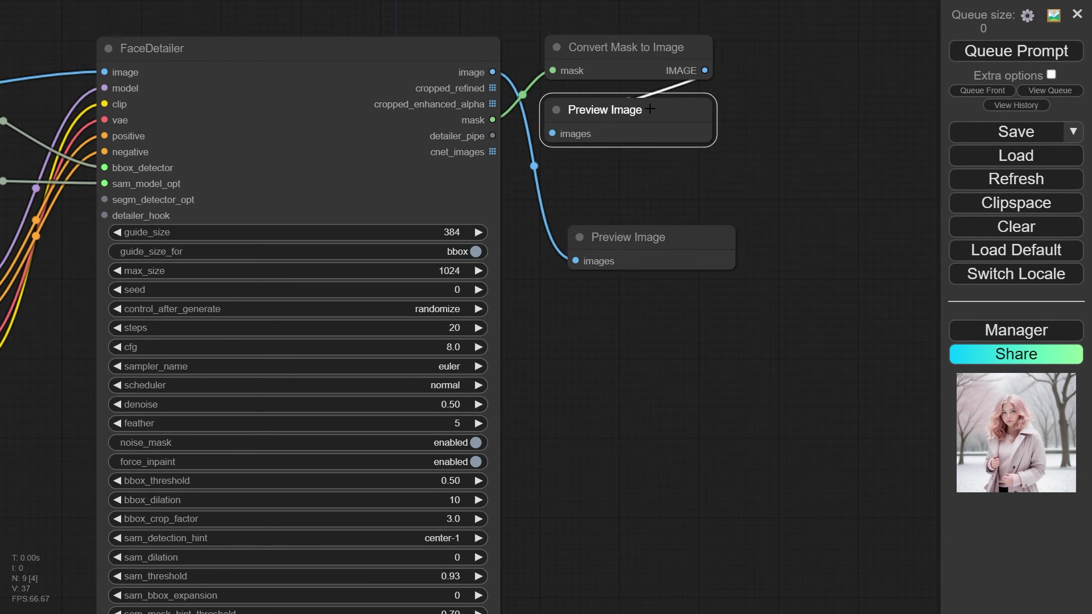
drag(654, 237, 634, 233)
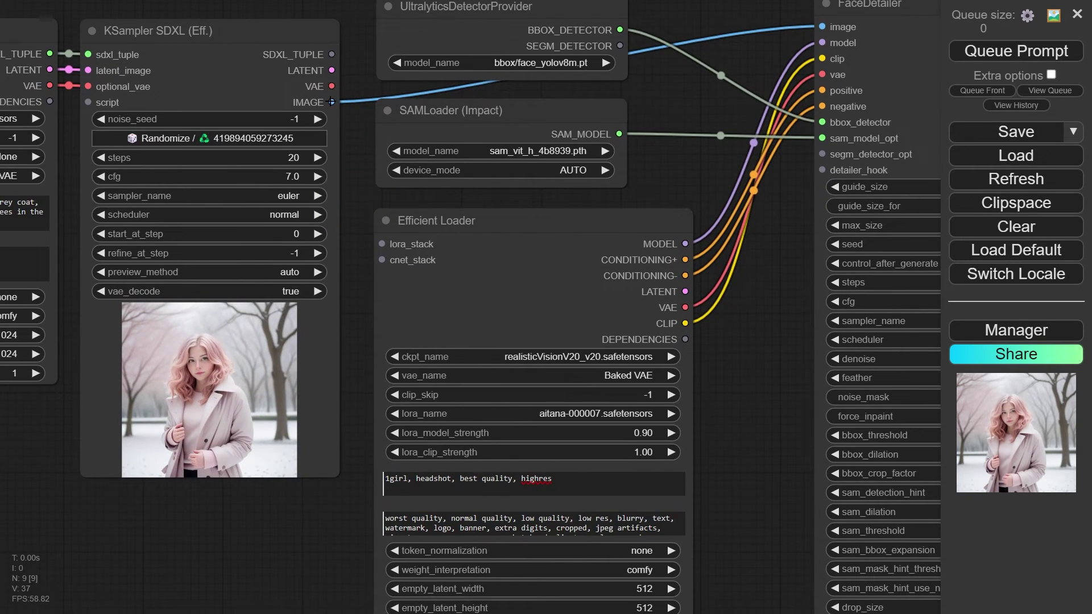
Add a Preview Image node below the KSampler SDXL (Eff.) node, connected to the sampler's image output
drag(331, 102, 173, 452)
click(204, 600)
drag(310, 515, 263, 513)
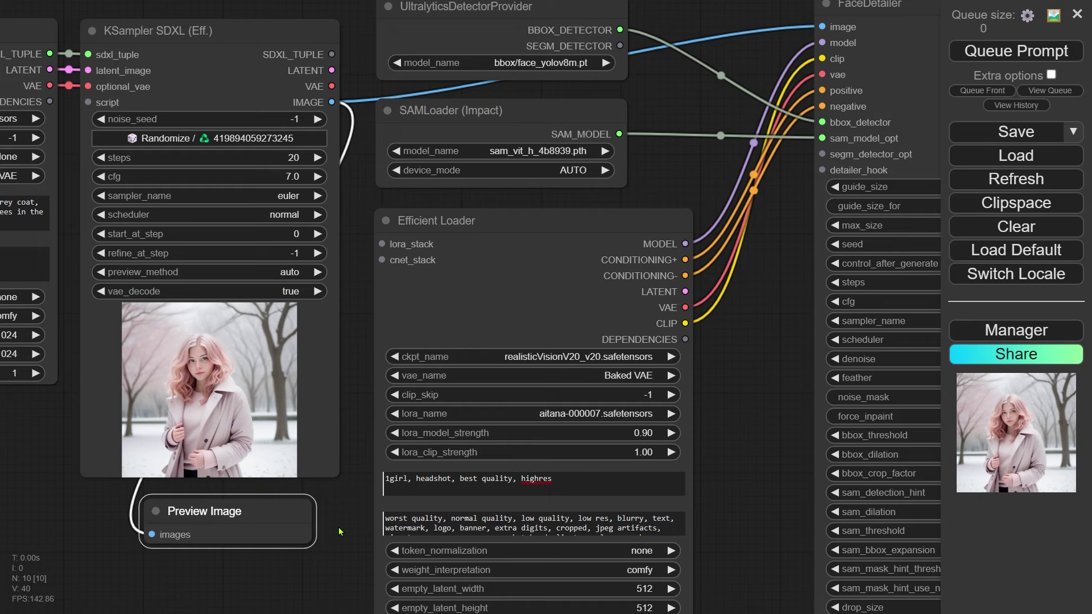
Place the KSampler and FaceDetailer image previews side by side beneath the FaceDetailer node, with the KSampler preview first
scroll(682, 359, down, 3)
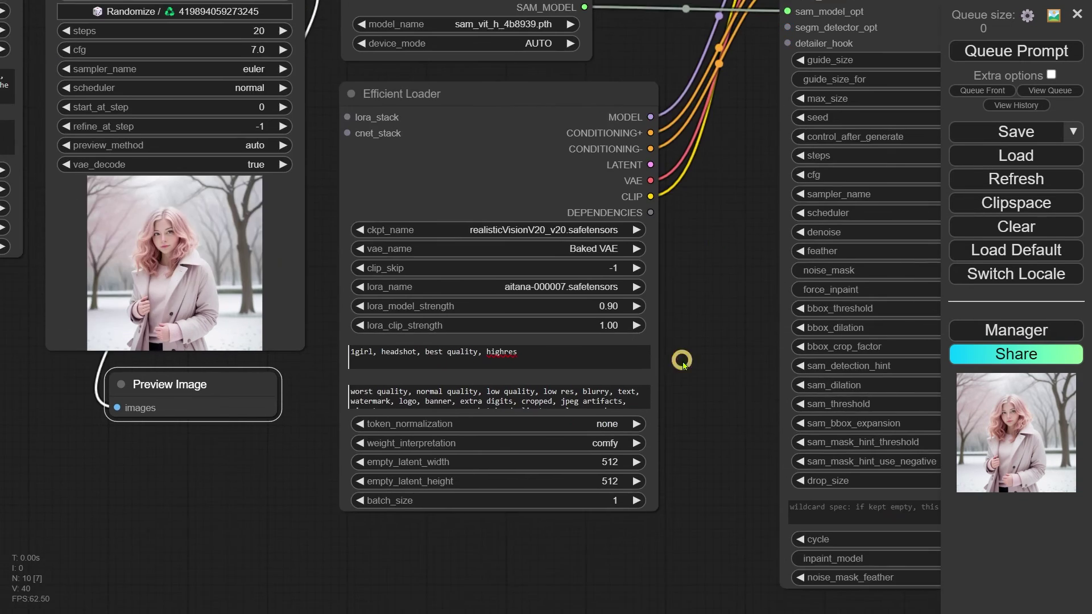
scroll(694, 310, down, 5)
scroll(556, 353, up, 3)
scroll(556, 352, down, 1)
drag(896, 165, 773, 494)
drag(267, 348, 666, 493)
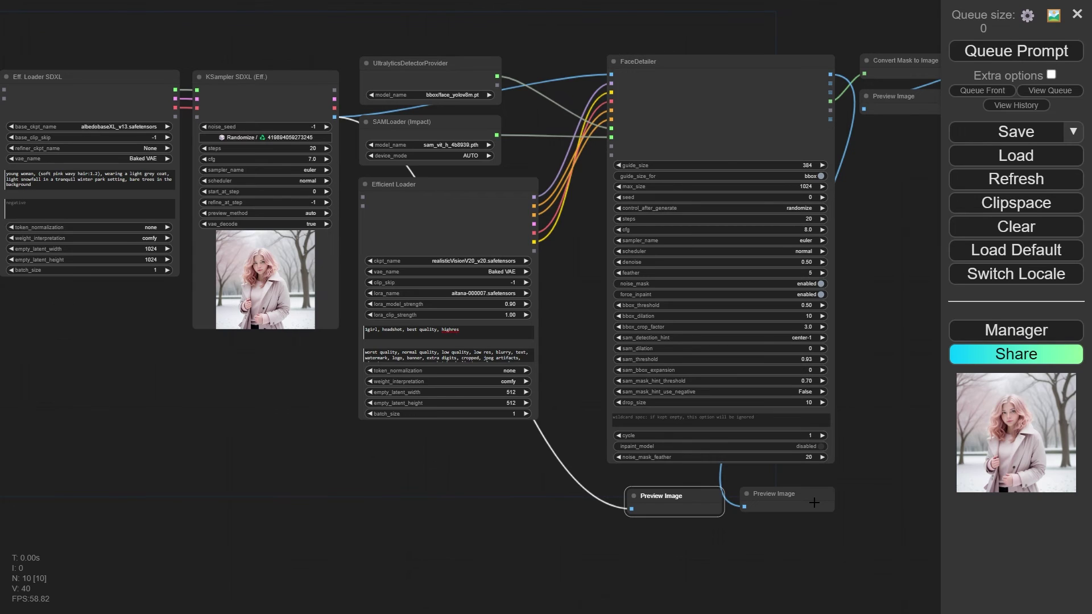
Queue the prompt to run the workflow and inspect the face mask preview beside the FaceDetailer
click(1009, 54)
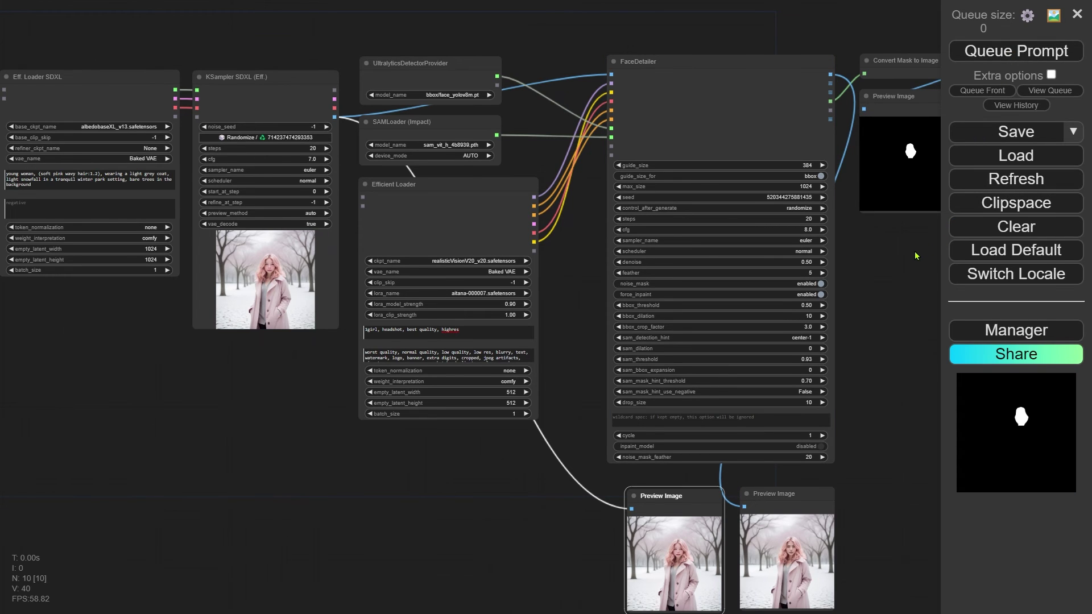
drag(916, 256, 653, 287)
scroll(678, 263, up, 8)
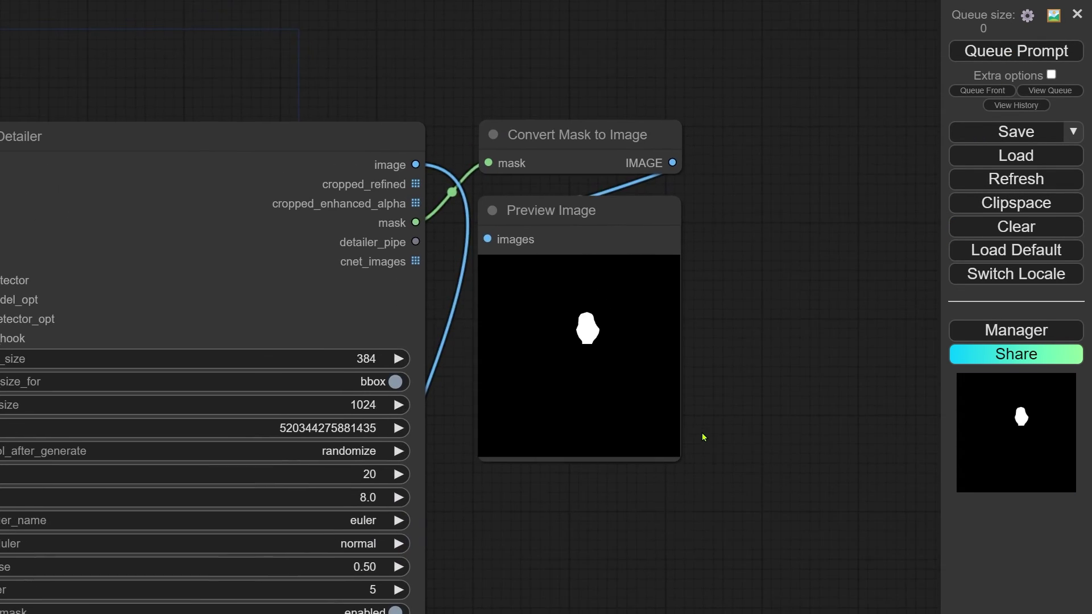
drag(703, 436, 736, 283)
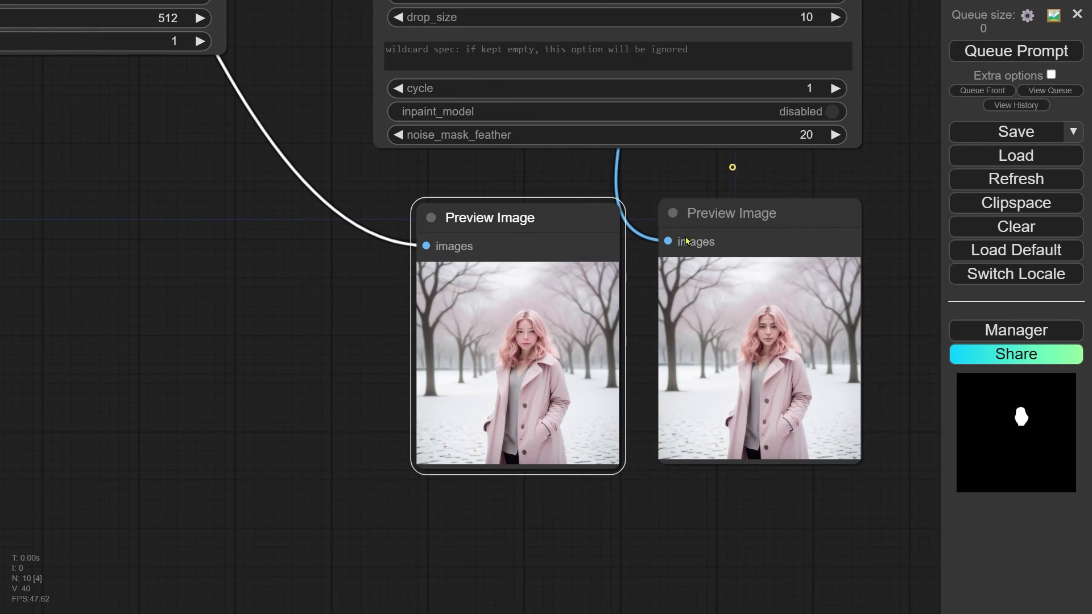
Enlarge the KSampler and FaceDetailer image previews to similar sizes and line them up side by side for comparison
drag(537, 528, 317, 370)
click(531, 185)
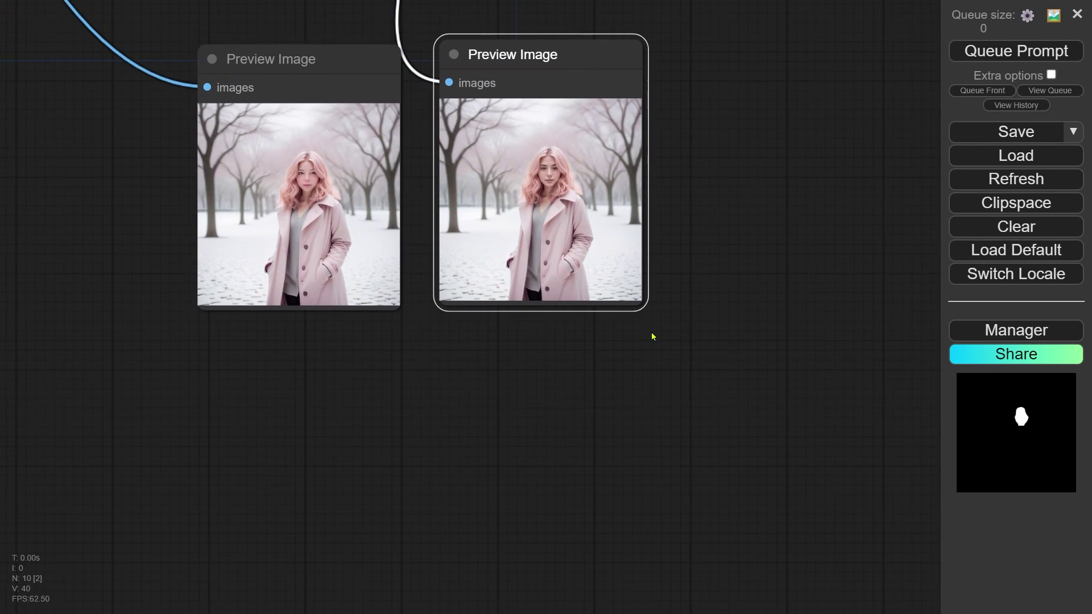
drag(642, 303, 831, 476)
click(305, 69)
drag(304, 69, 194, 48)
drag(289, 289, 458, 494)
drag(371, 76, 340, 66)
drag(422, 478, 449, 494)
drag(491, 51, 533, 52)
drag(373, 43, 404, 41)
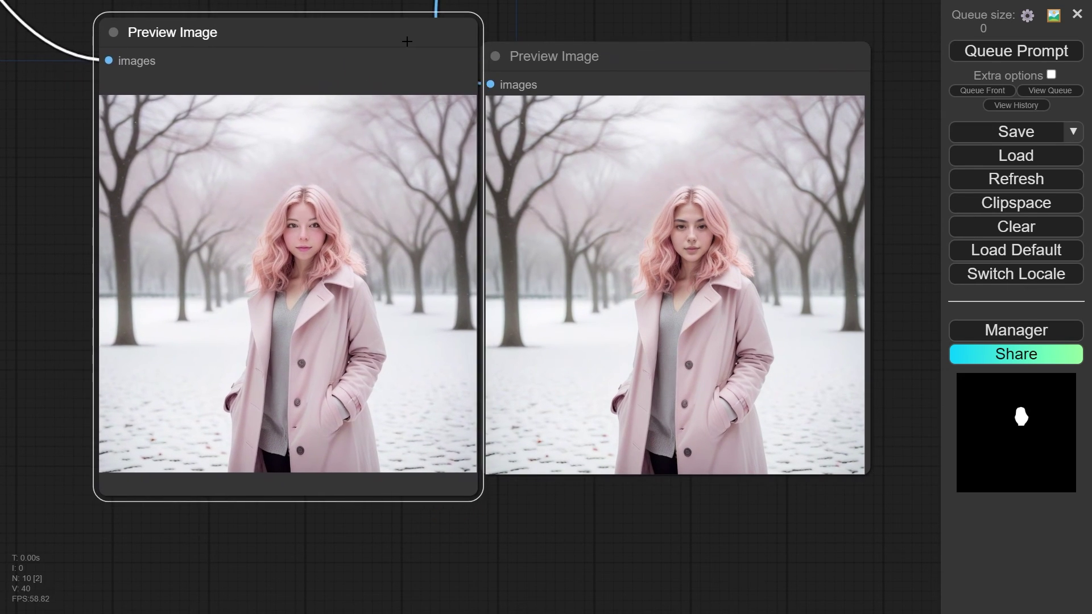
click(584, 501)
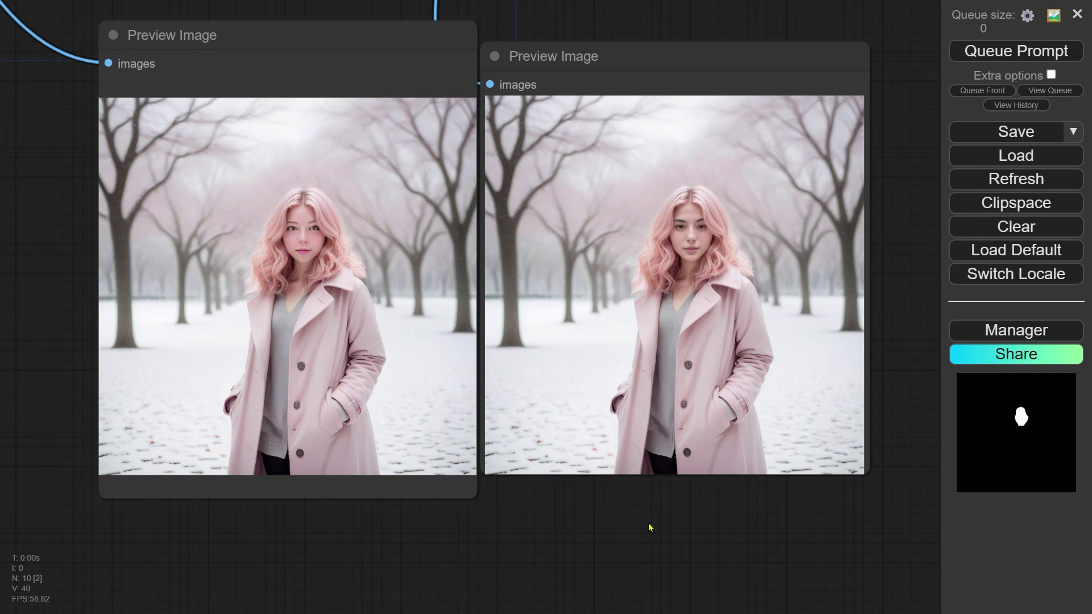
Examine the FaceDetailer node's sampling, bbox and SAM detection settings
scroll(650, 528, down, 5)
drag(711, 161, 712, 385)
drag(726, 234, 726, 407)
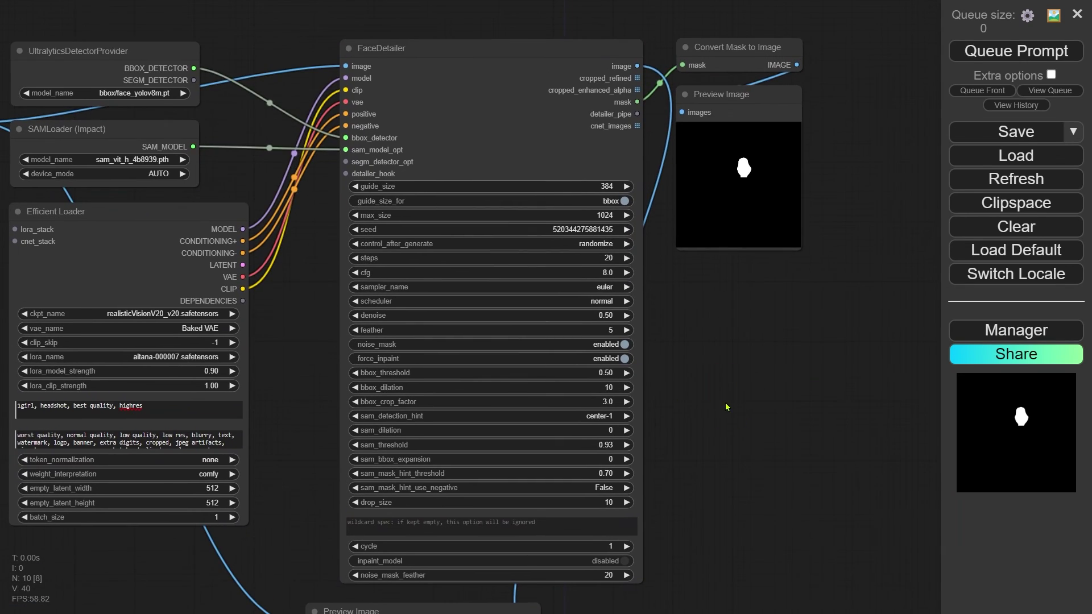
scroll(726, 407, up, 4)
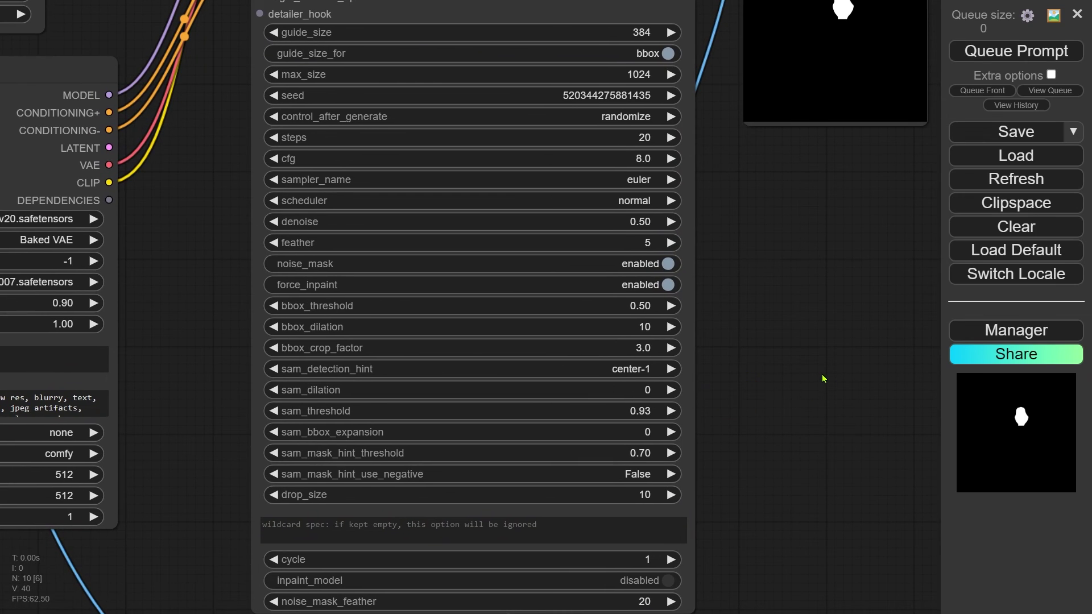